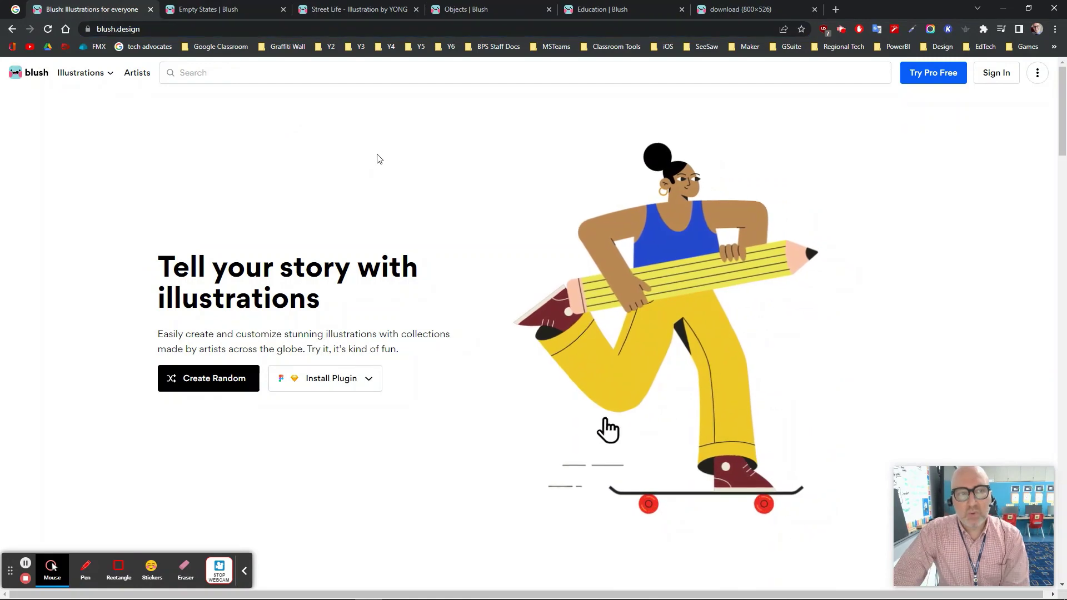
- Look over the Blush illustration categories, view the Street Peoples illustration and deselect its highlighted character
click(107, 78)
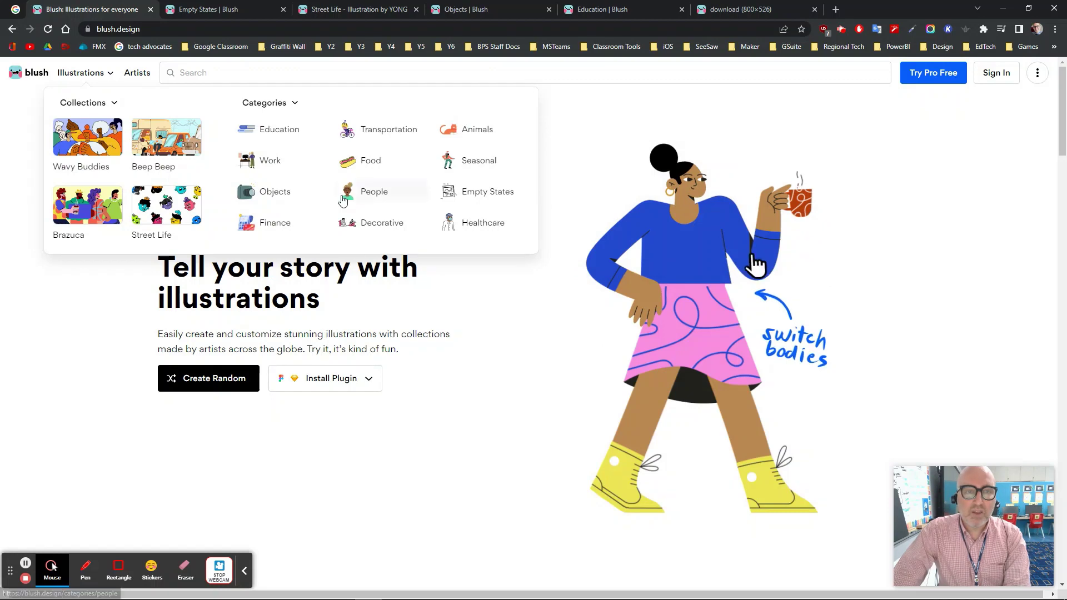
click(332, 10)
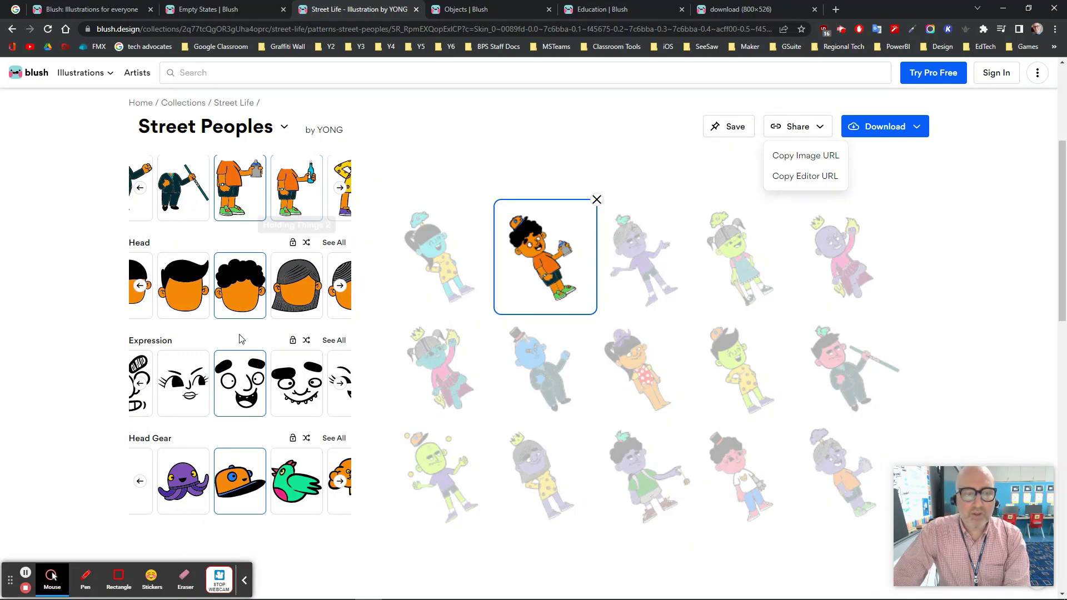
scroll(469, 255, down, 2)
scroll(467, 258, up, 2)
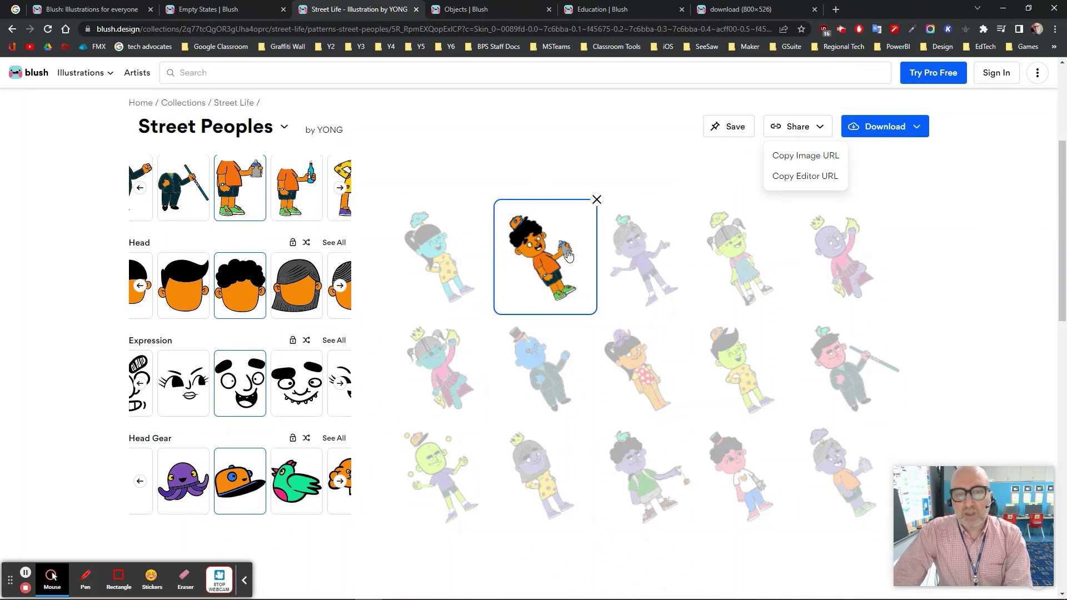
click(580, 165)
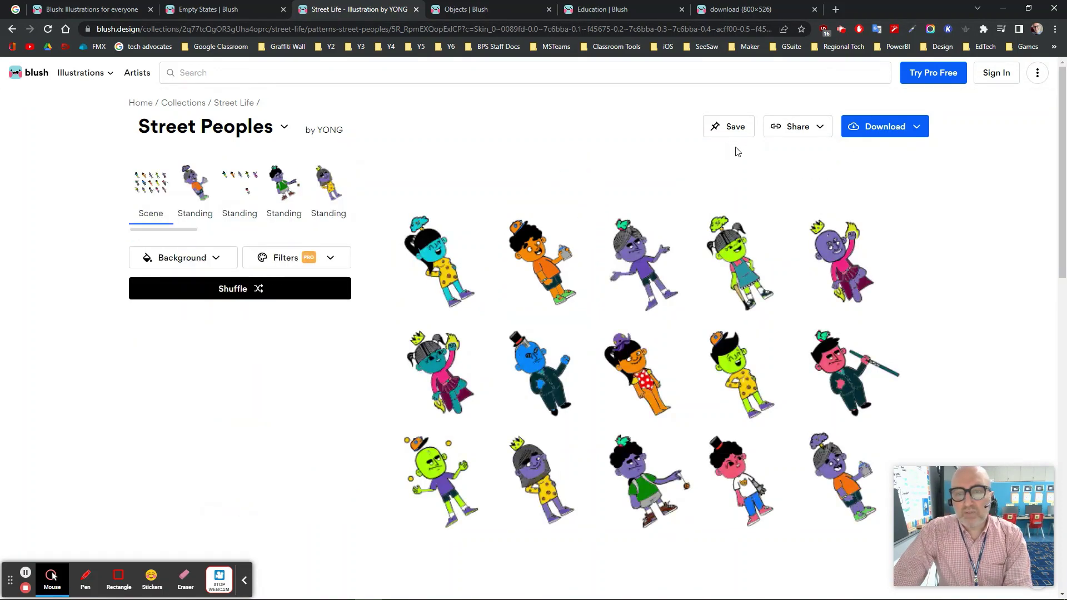
- Review the download sizes and sharing options of the Street Peoples illustration, and view its shared 800×526 image
click(920, 129)
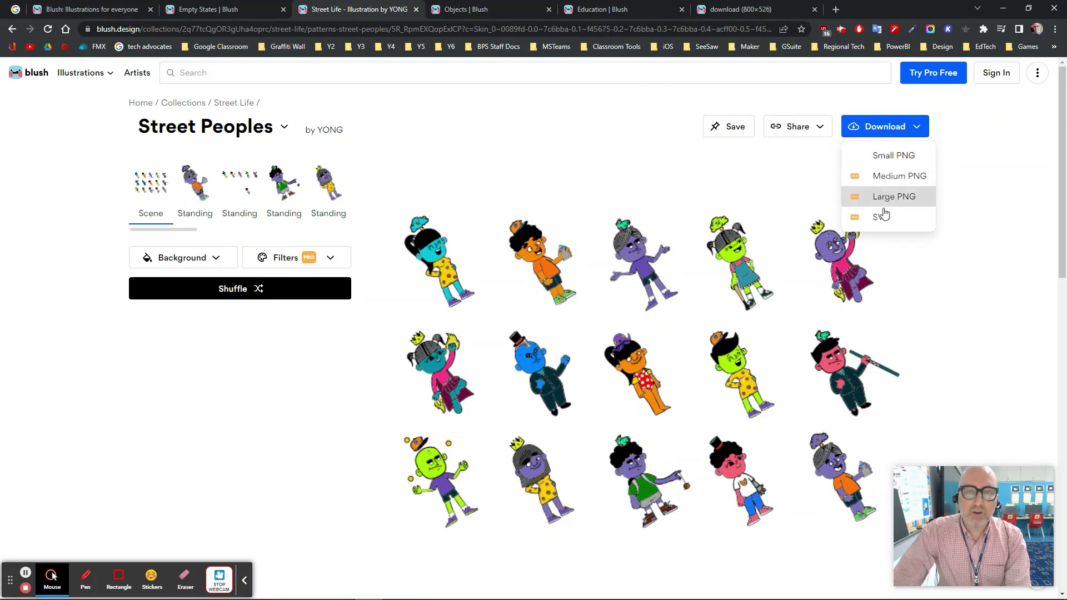
click(598, 112)
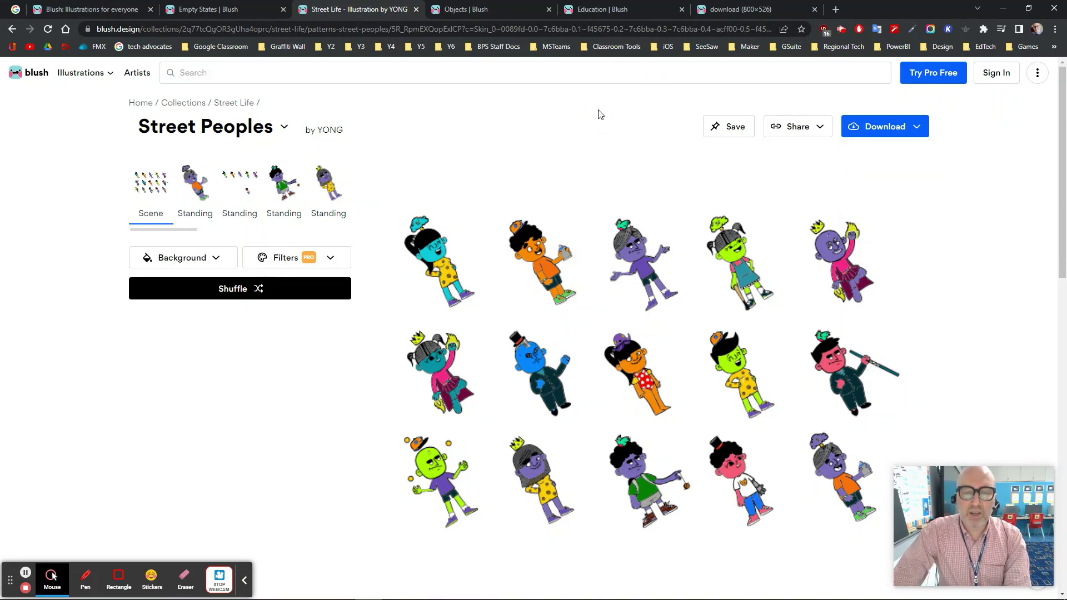
click(814, 128)
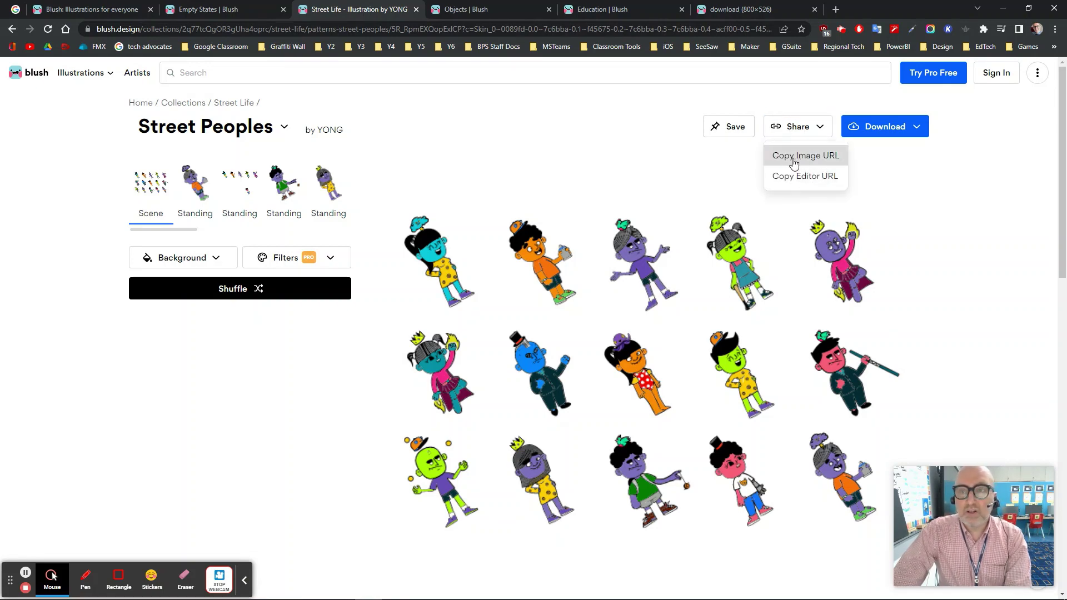
click(755, 12)
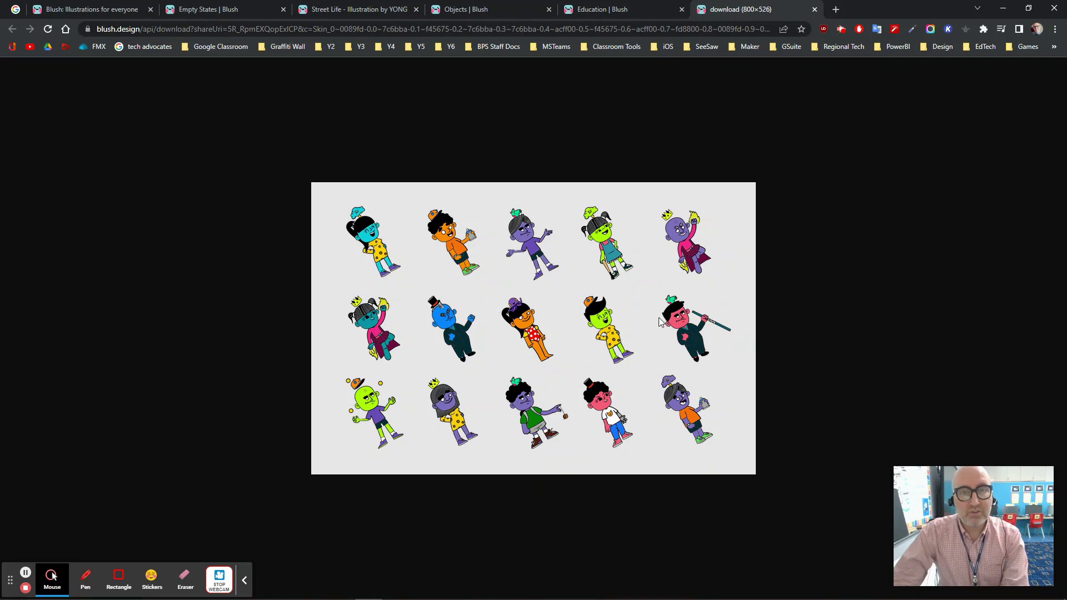
- Return to the Blush home page and look over its illustration collections and categories
click(119, 9)
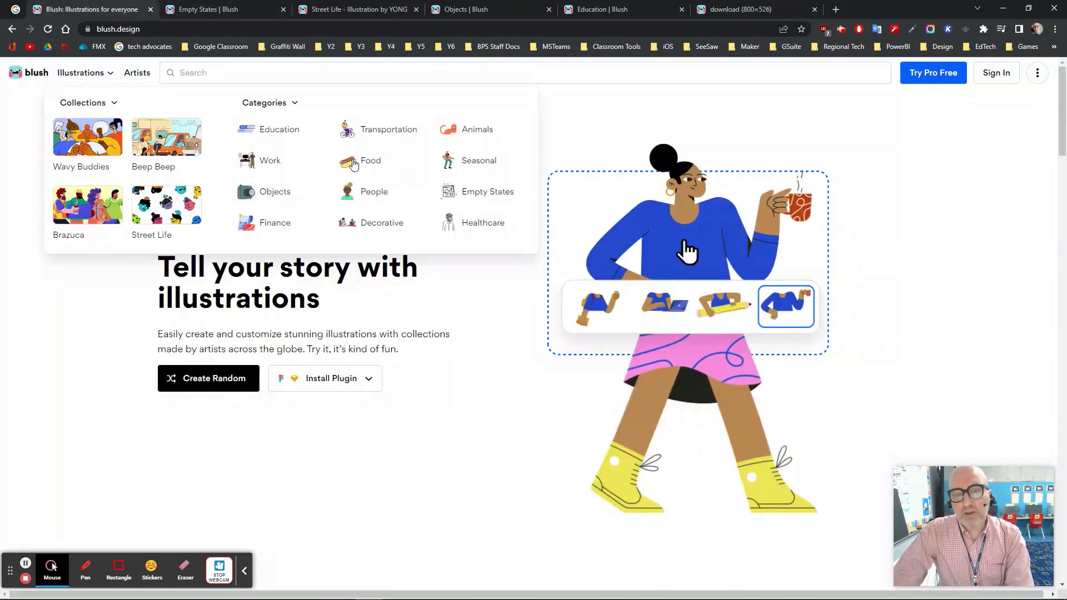
click(687, 213)
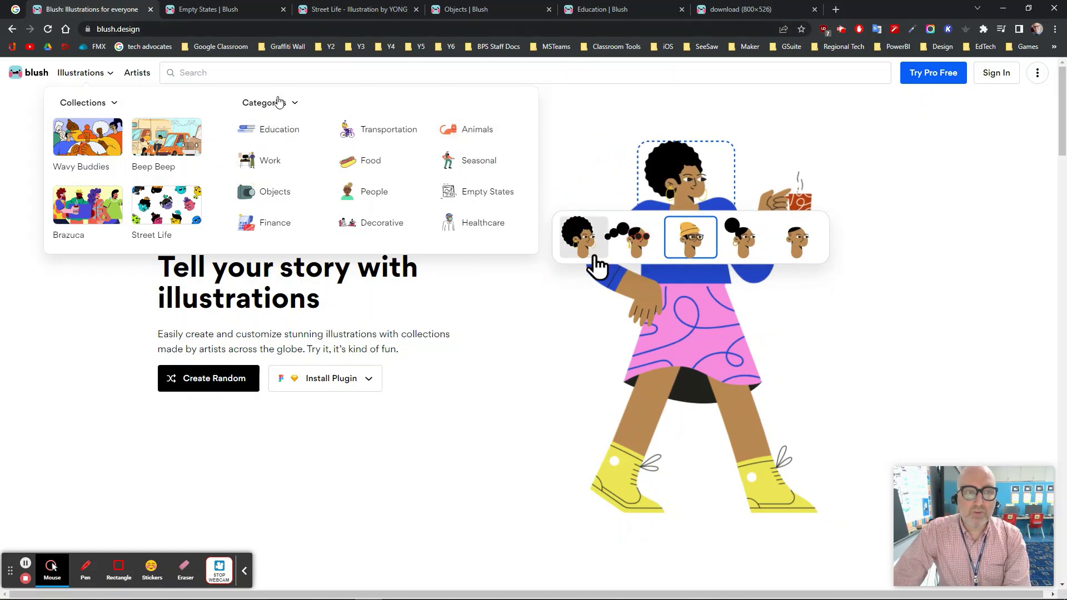
click(758, 258)
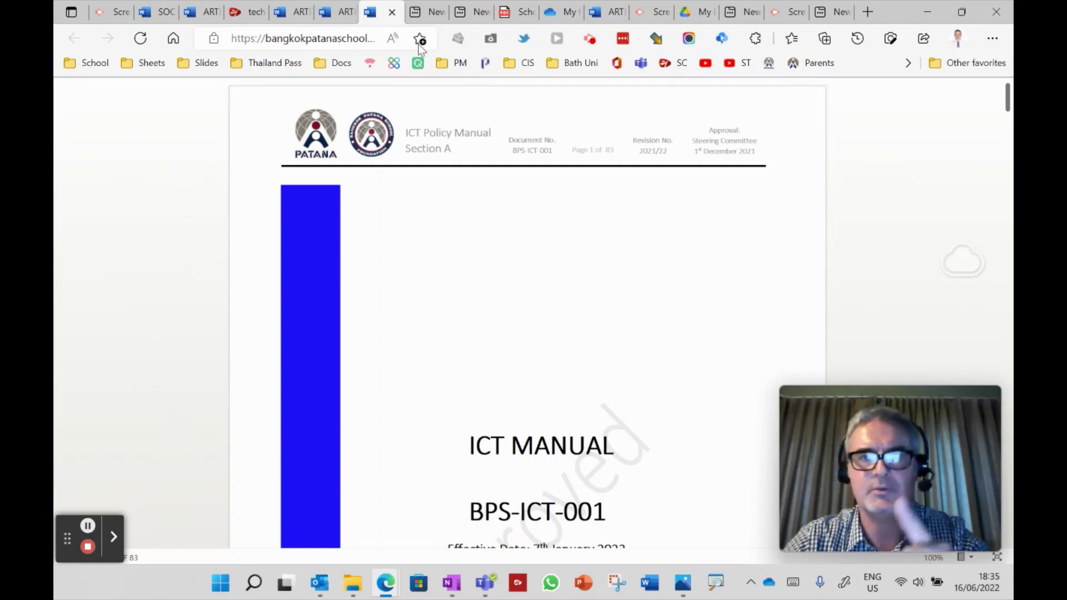
- Close the ICT Manual browser tab, restore it, and view the recently closed tabs in the browsing history
click(391, 12)
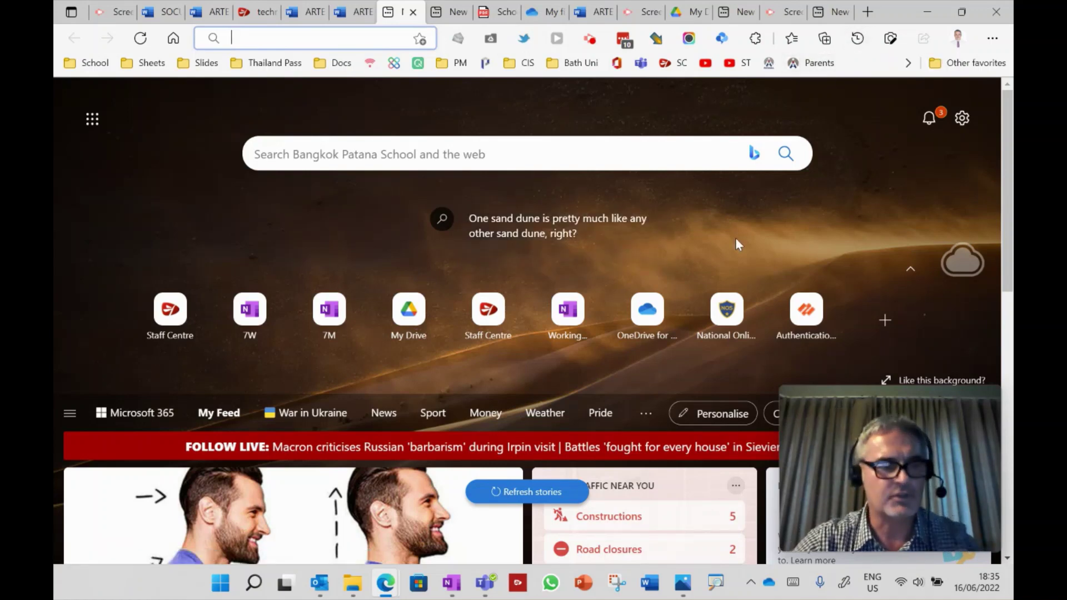
key(ctrl+shift+t)
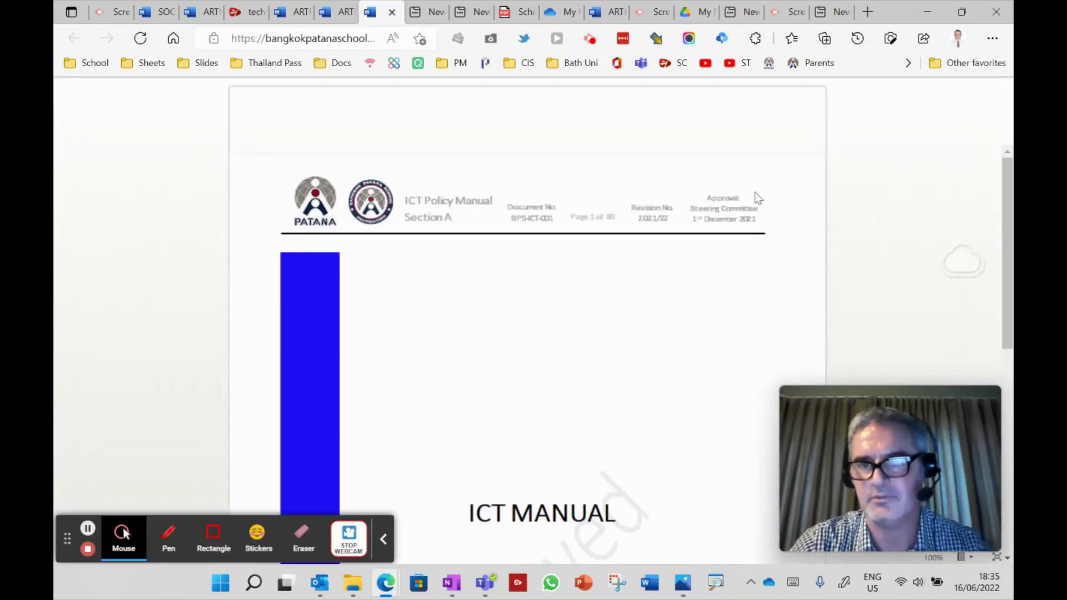
click(858, 43)
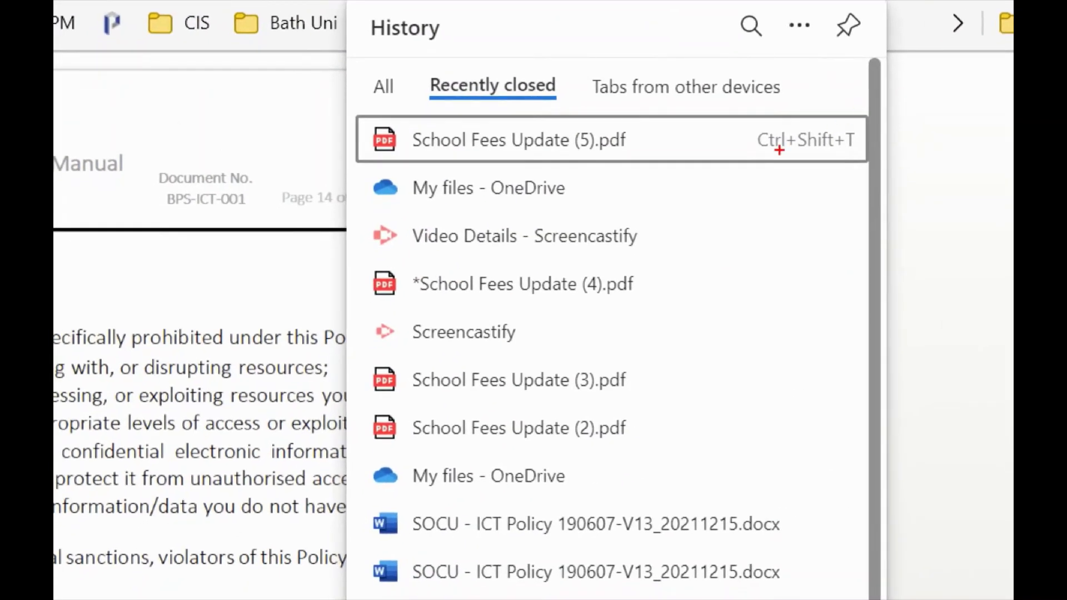
drag(745, 152, 835, 162)
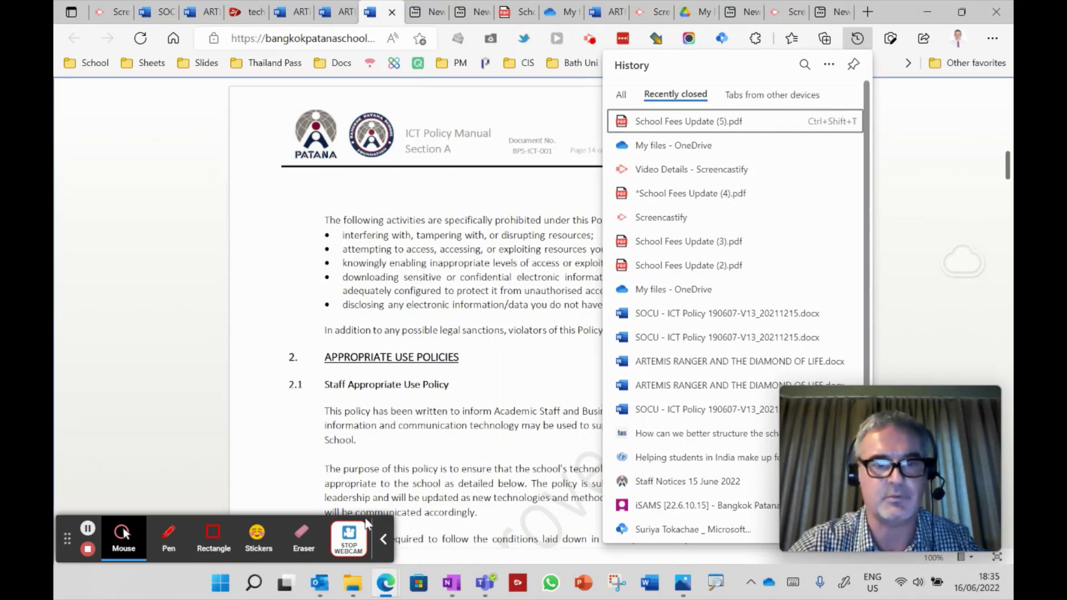
- Switch to Outlook and place its window side by side with the Edge window showing the ICT Policy
click(319, 582)
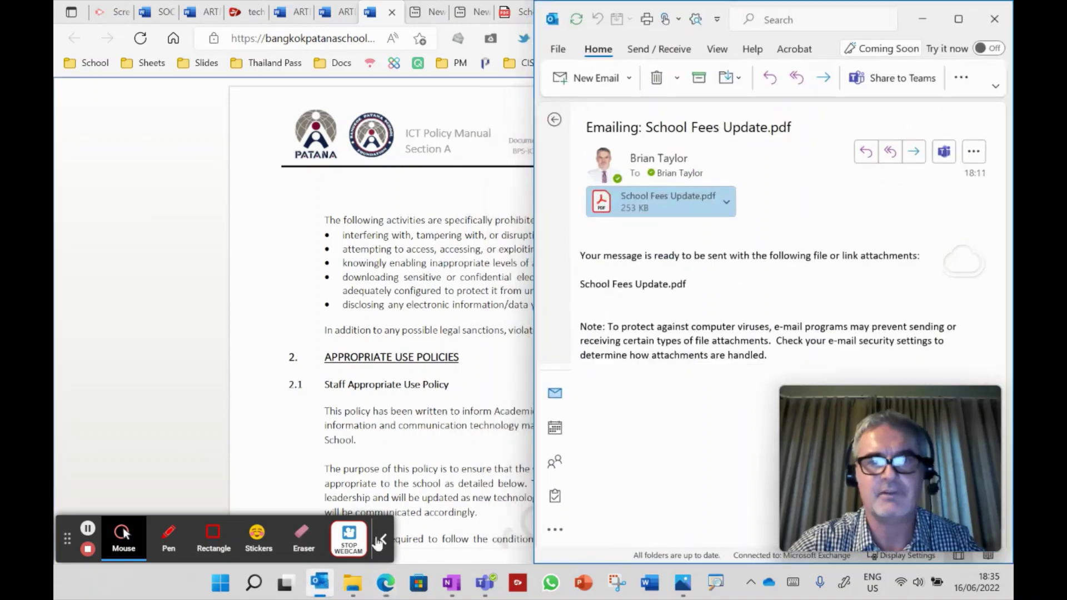
click(957, 23)
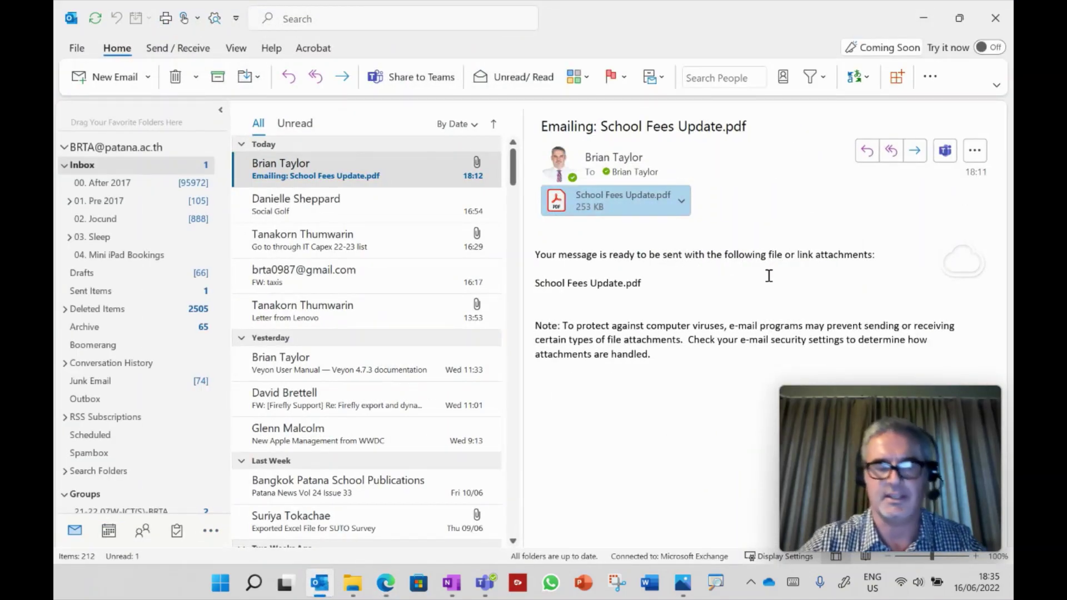
key(super+Right)
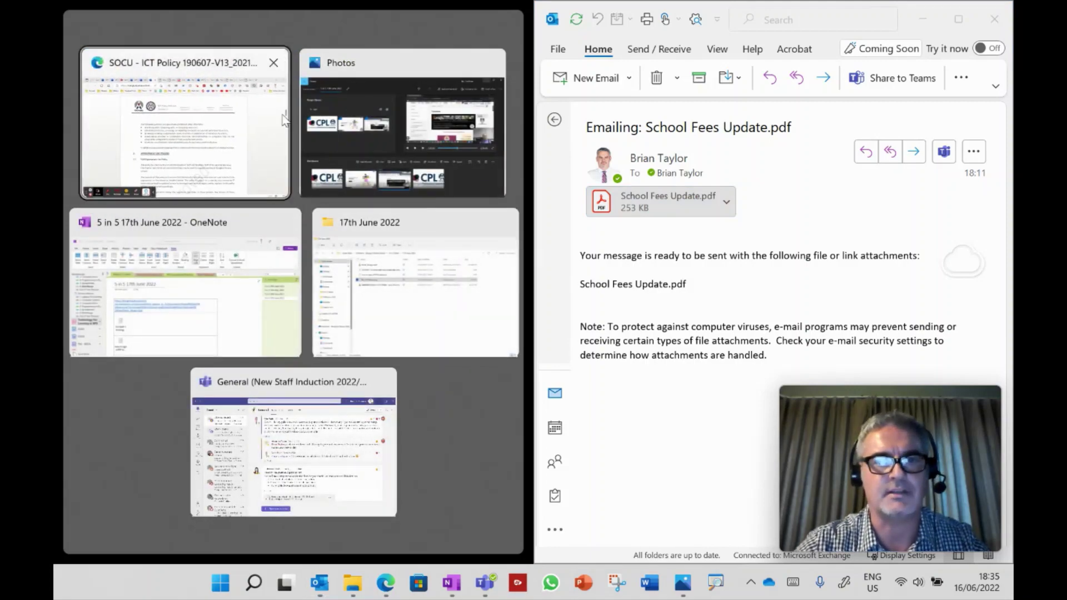
click(284, 118)
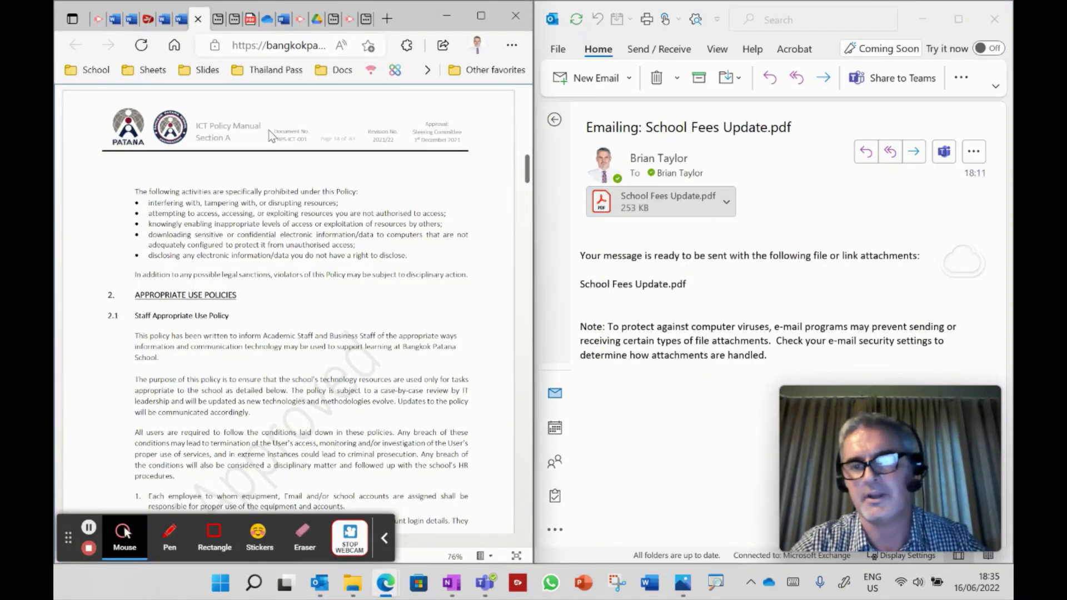
- Open the School Fees Update.pdf e-mail attachment in a new Edge tab and maximize the browser window
click(389, 22)
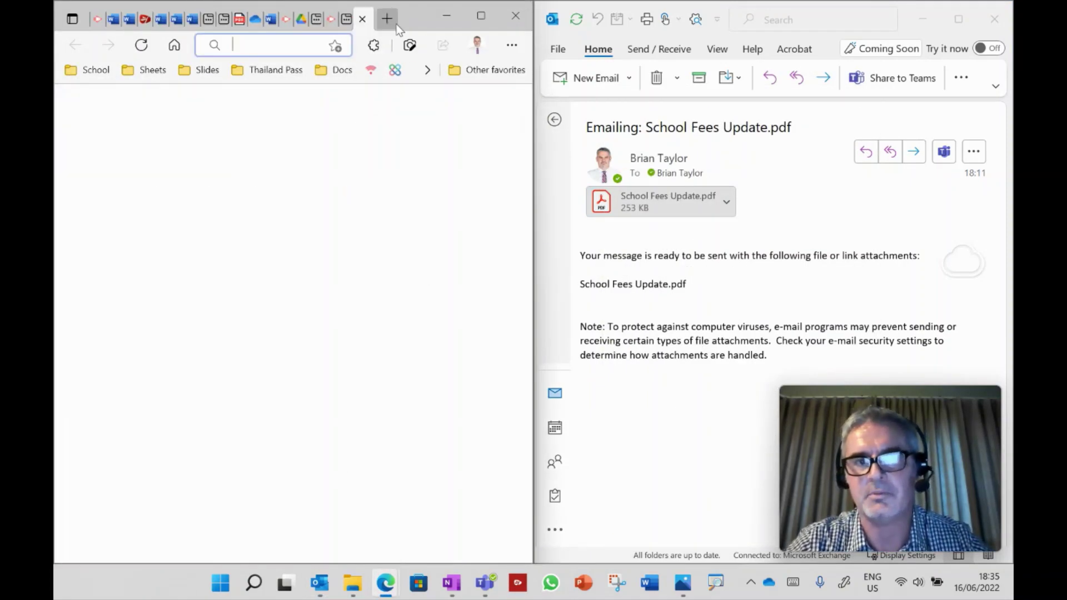
drag(345, 262, 346, 264)
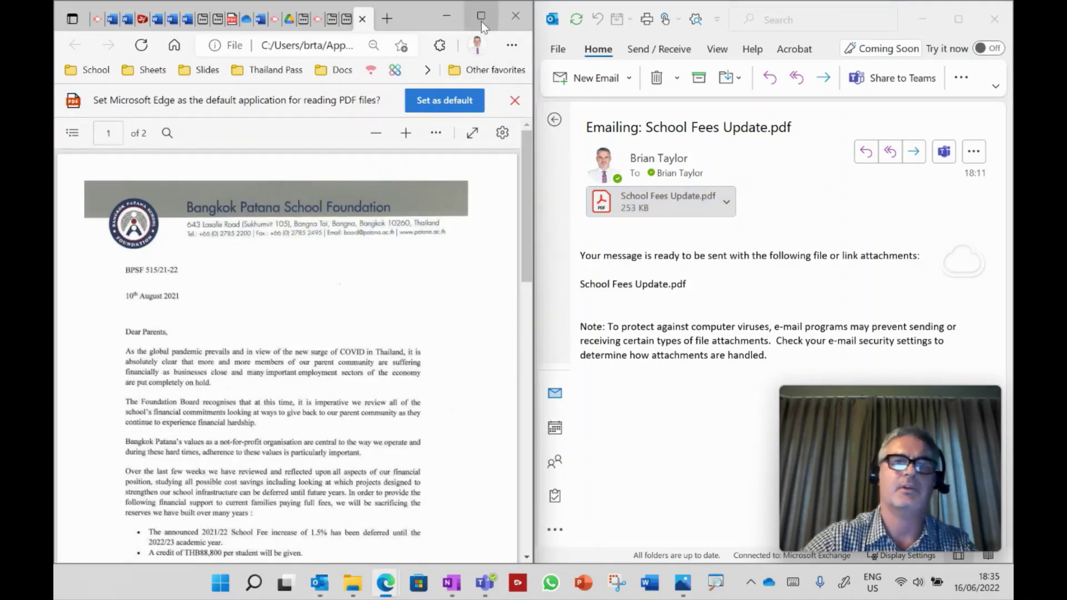
click(481, 17)
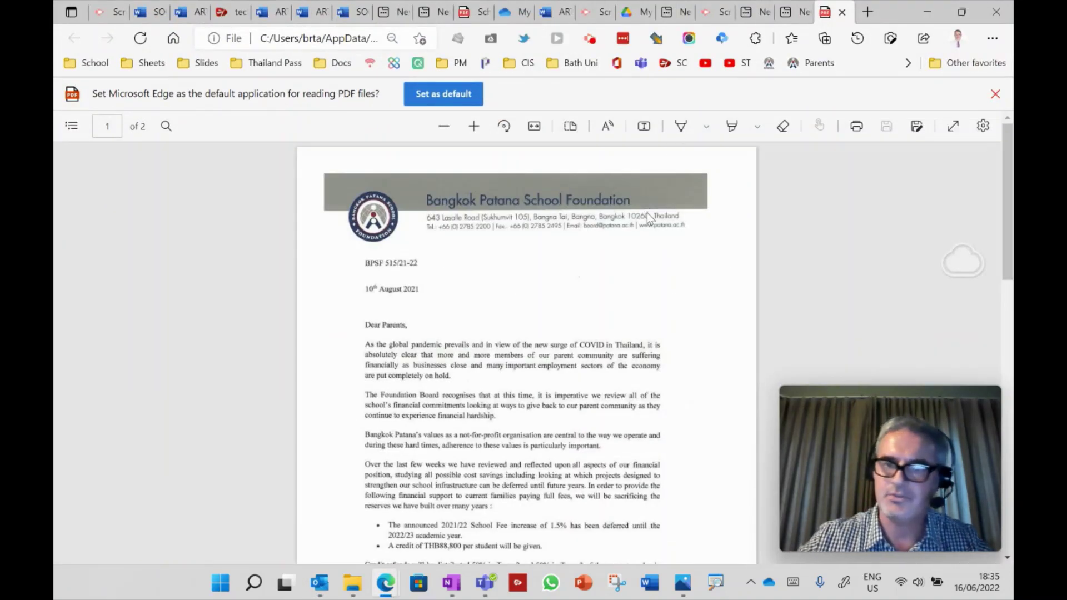
- Draw a freehand signature in indigo ink across the letter's first paragraphs and save it to the Desktop as School Fees Update (6).pdf
click(706, 127)
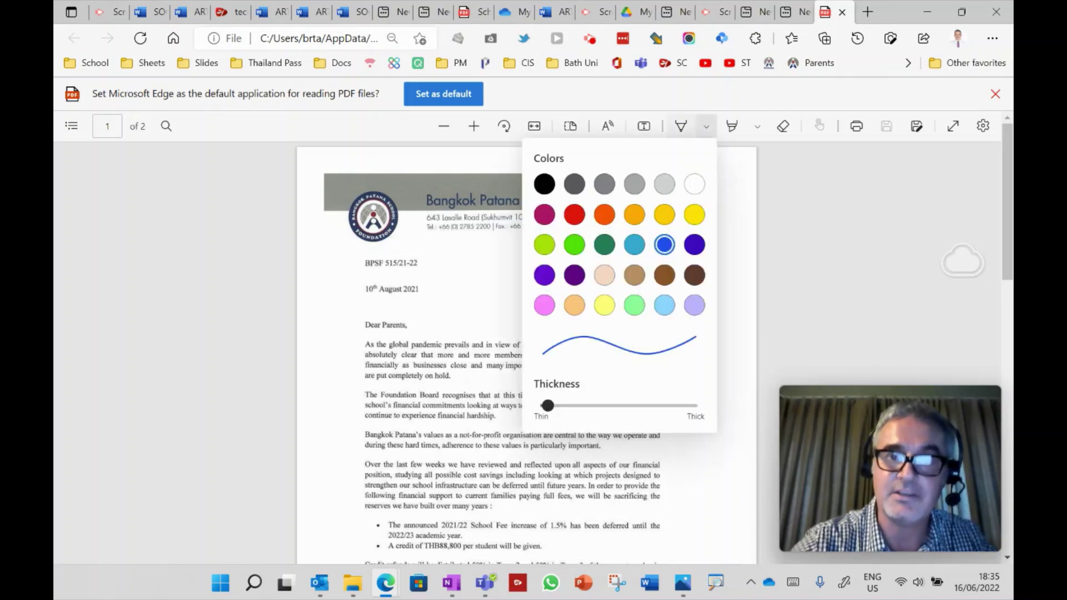
click(694, 246)
mouse_move(408, 356)
mouse_down()
mouse_move(420, 442)
mouse_move(409, 422)
mouse_move(621, 292)
mouse_up()
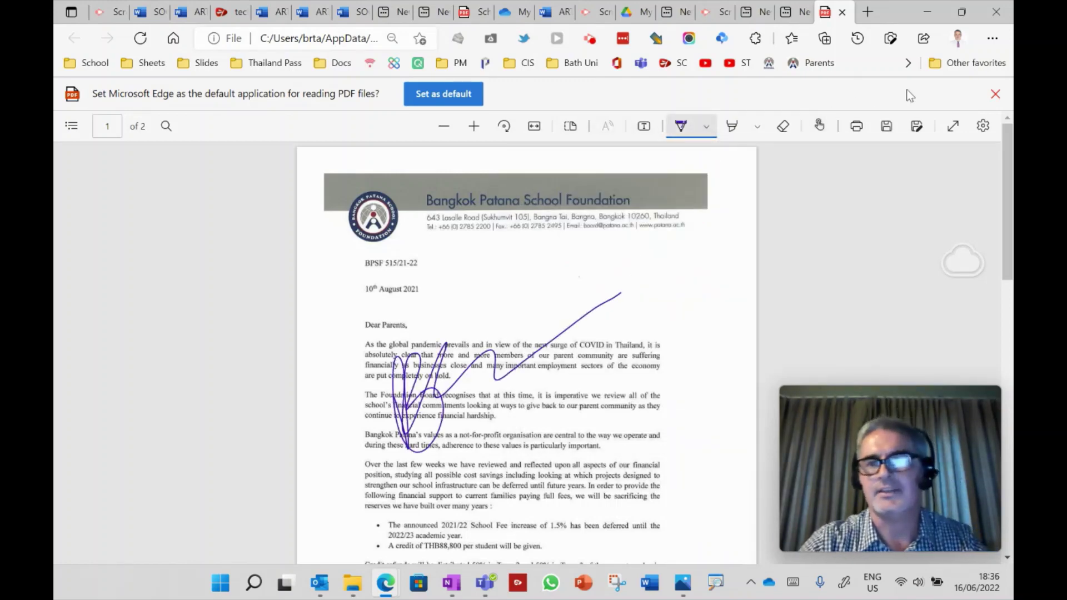
click(924, 126)
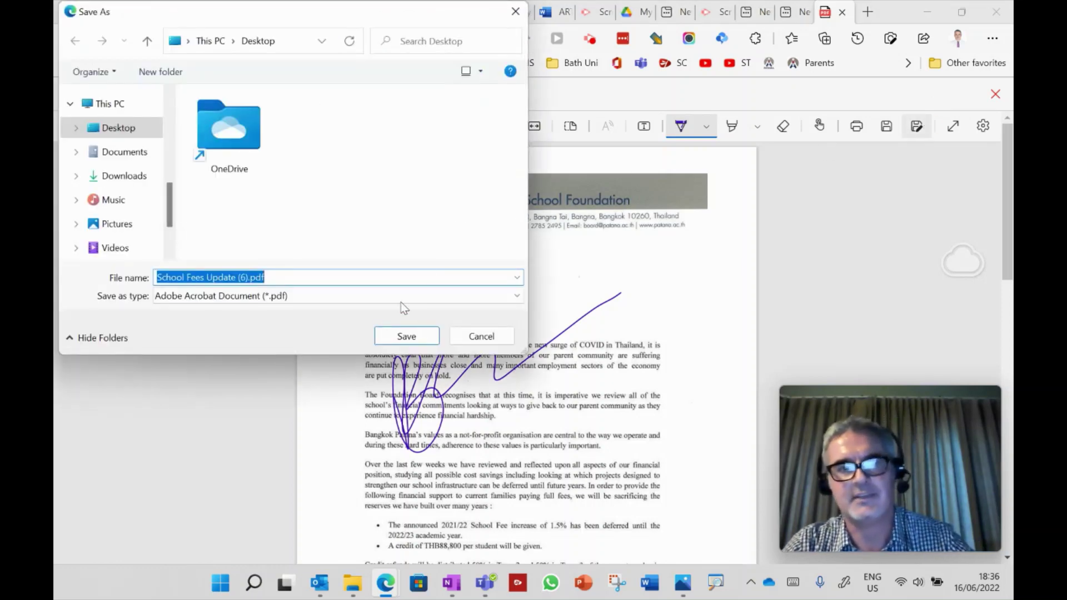
click(417, 341)
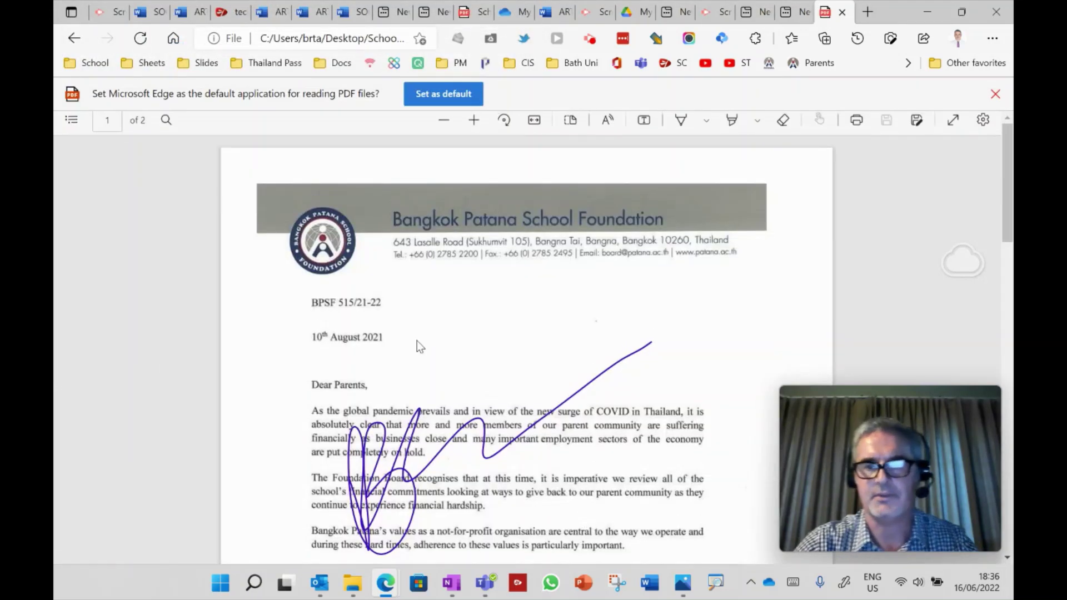
- Open School Fees Update (6).pdf from the desktop in Adobe Acrobat, check the signature, and close it
key(super+d)
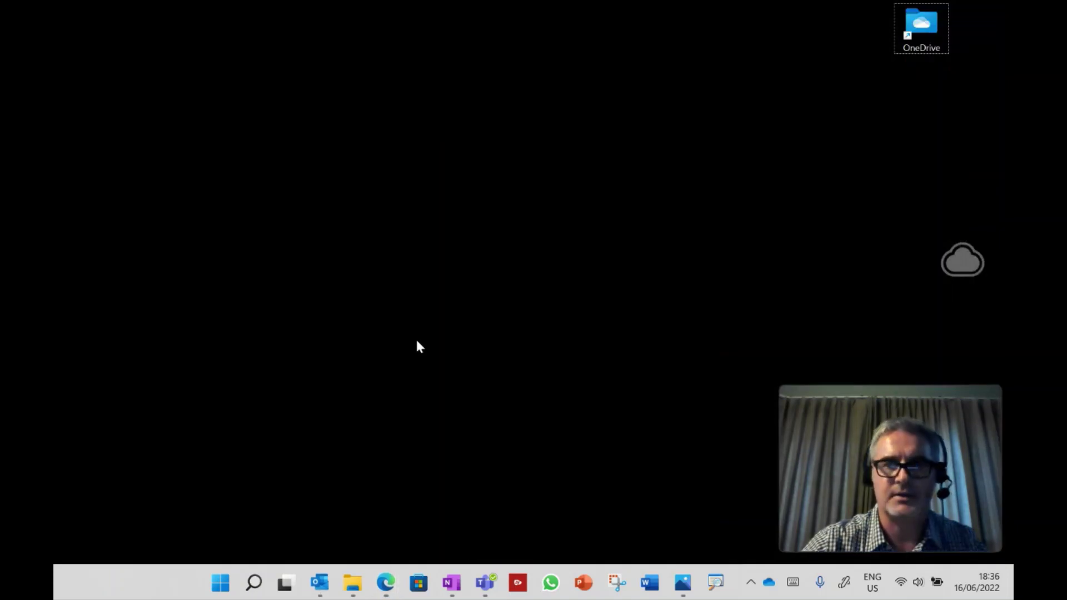
double_click(82, 25)
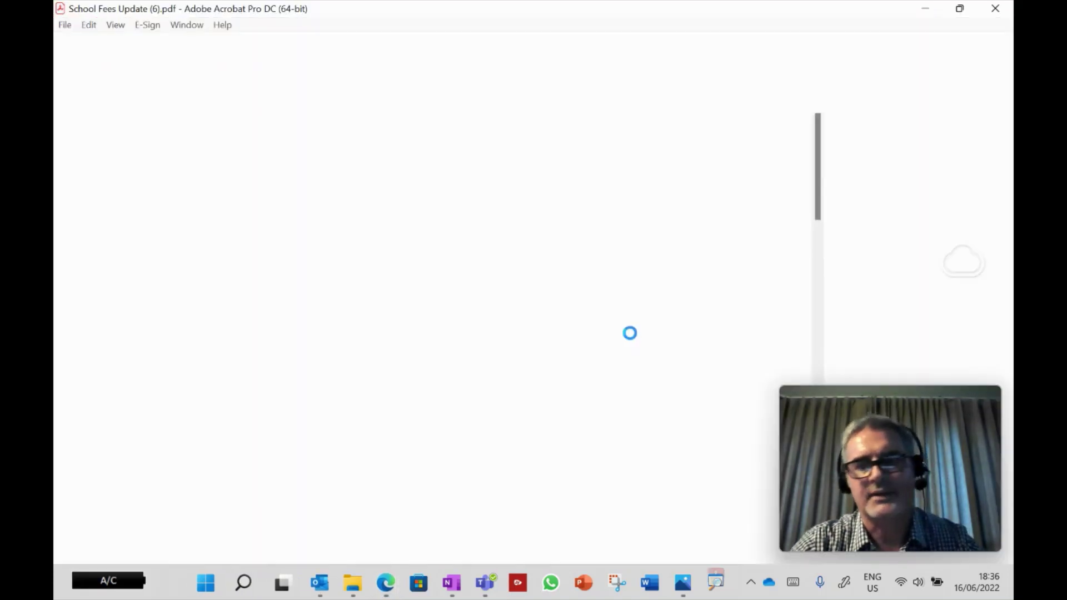
scroll(556, 384, down, 1)
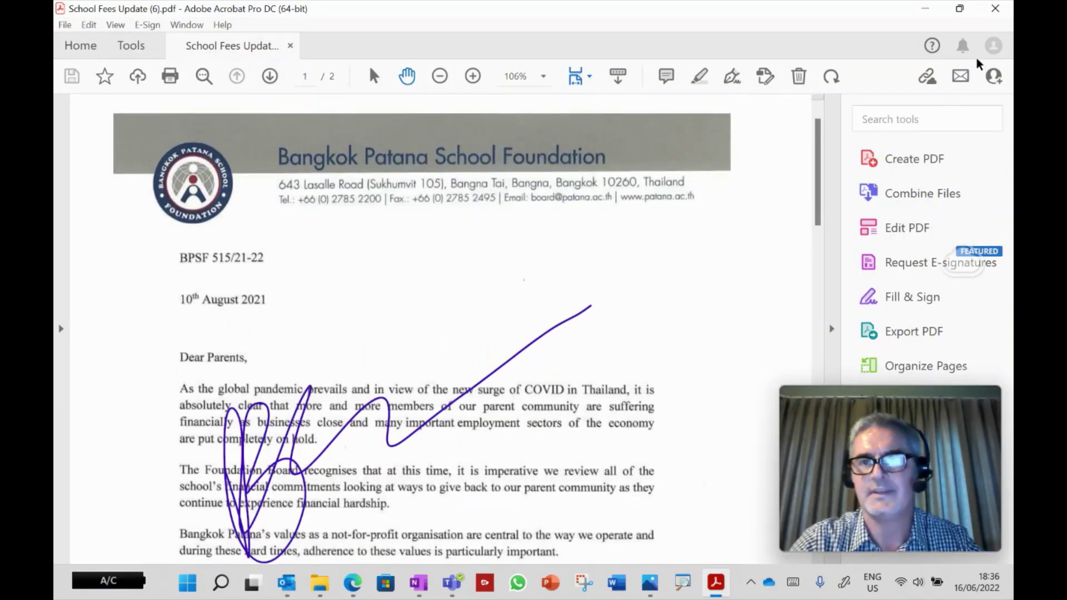
click(995, 9)
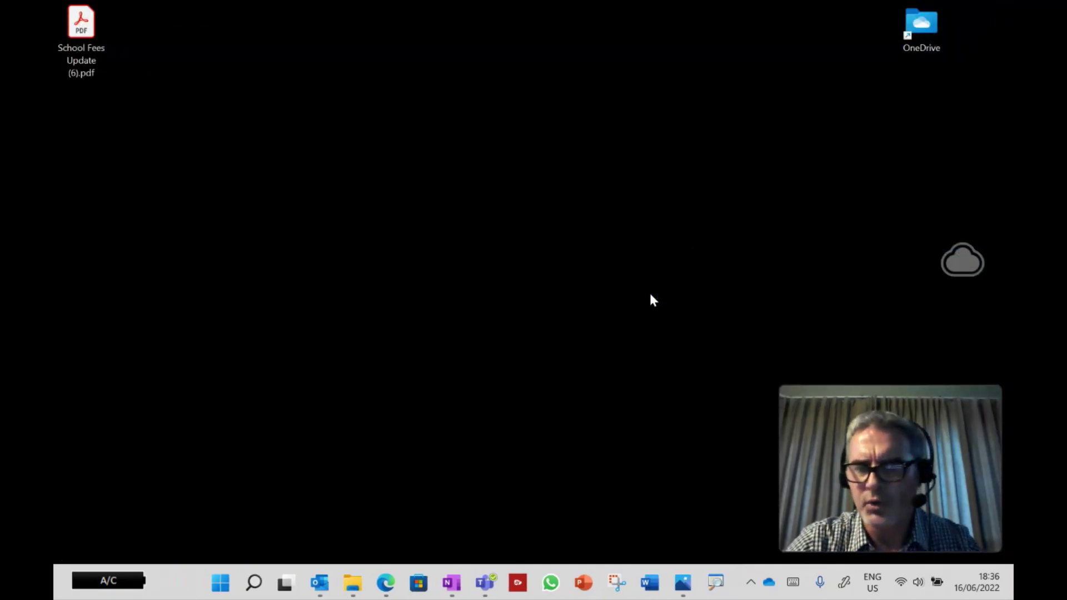
- Switch to the Edge window showing the signed PDF and open OneDrive from a new tab's app list
mouse_move(383, 582)
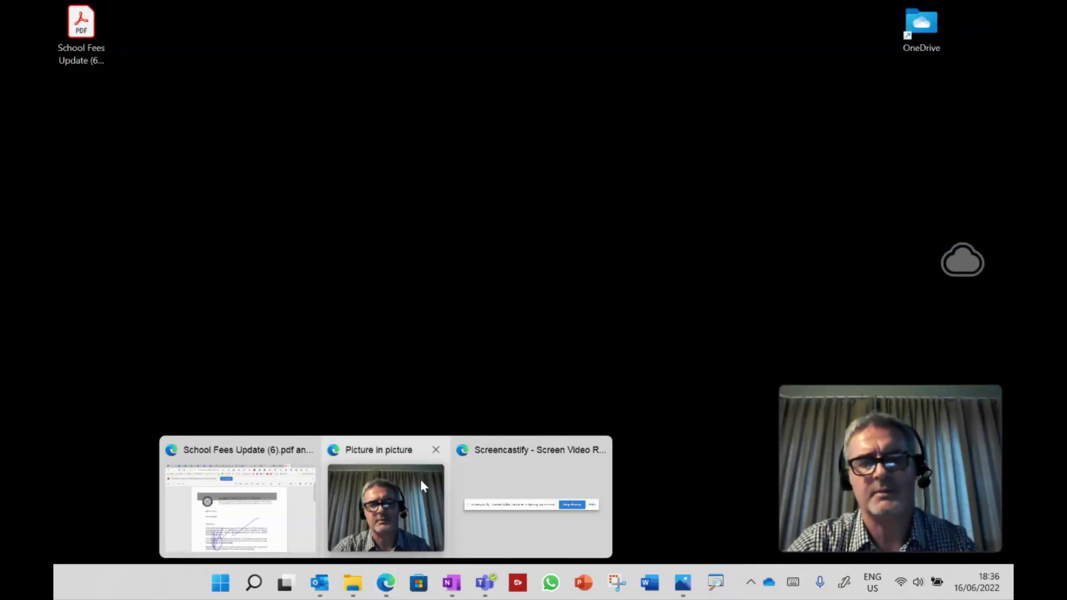
click(252, 445)
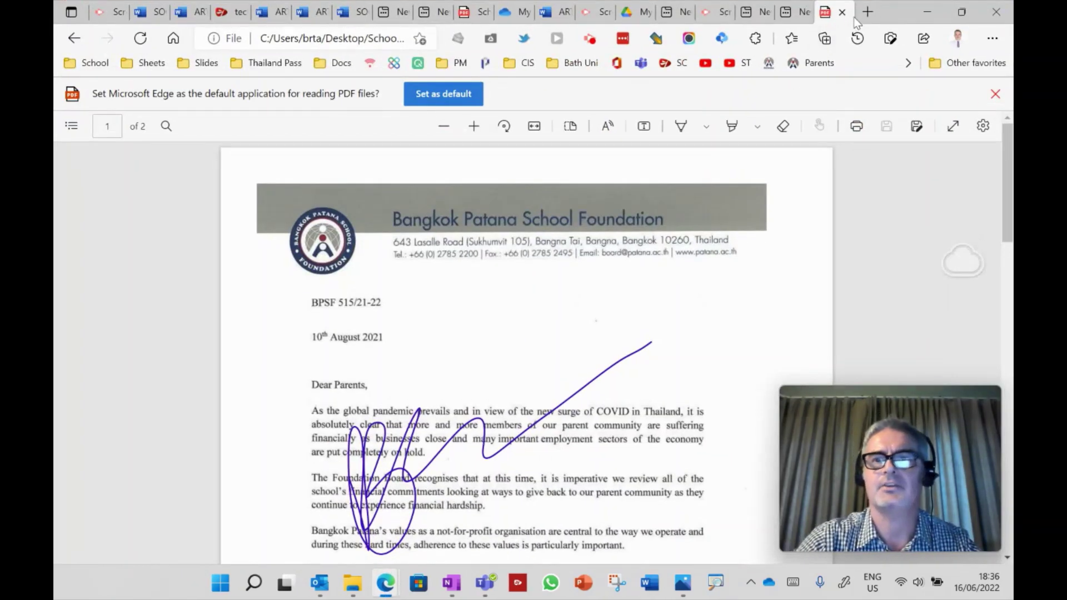
click(867, 12)
click(93, 119)
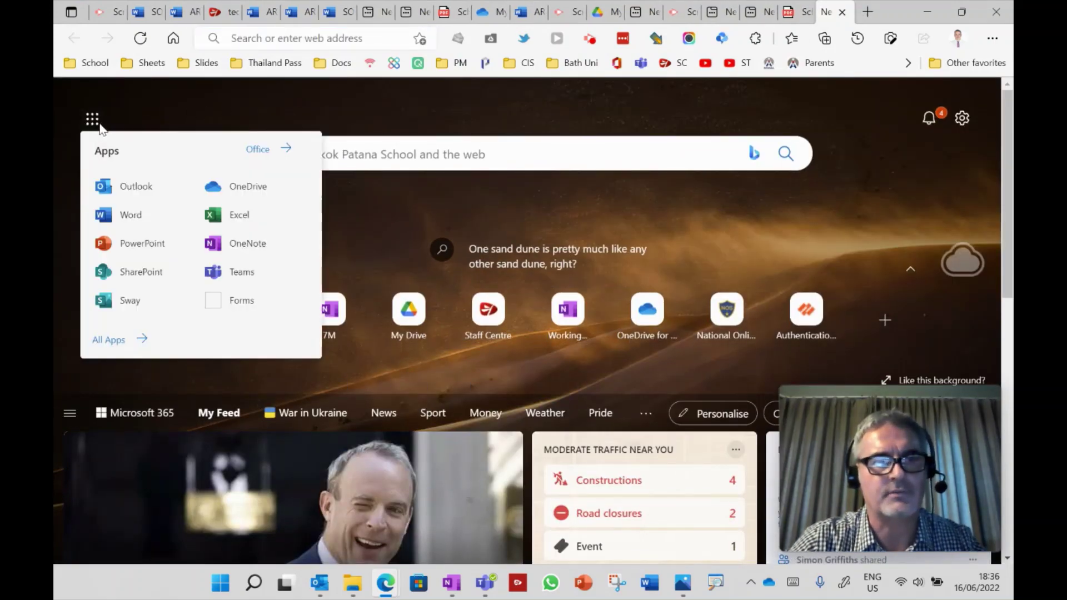
click(248, 197)
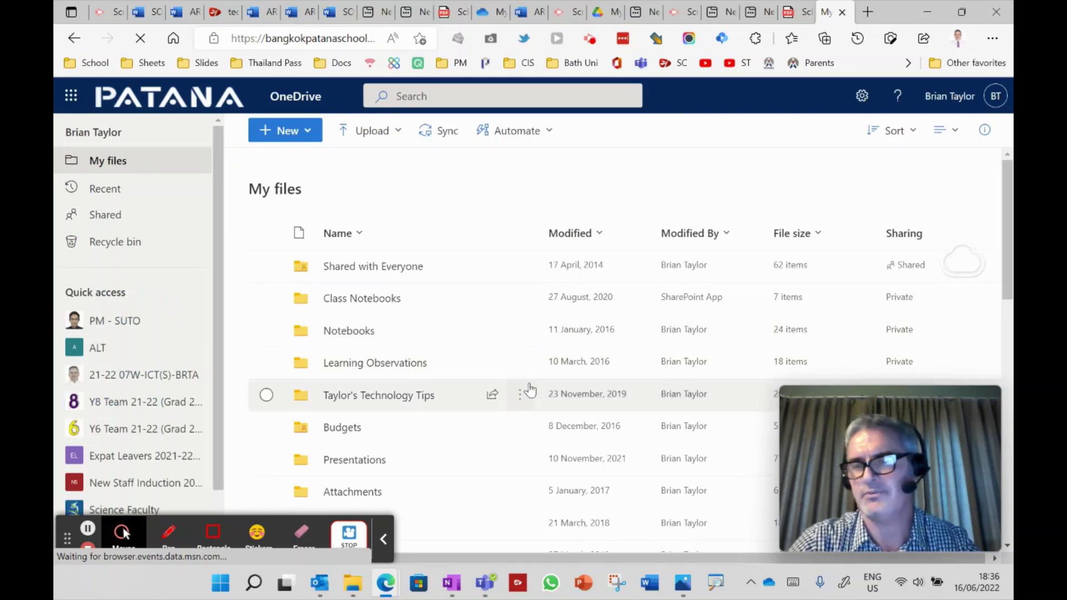
- Find the ARTEMIS RANGER Word document in My files and open its sharing options
scroll(528, 384, down, 2)
scroll(535, 384, down, 20)
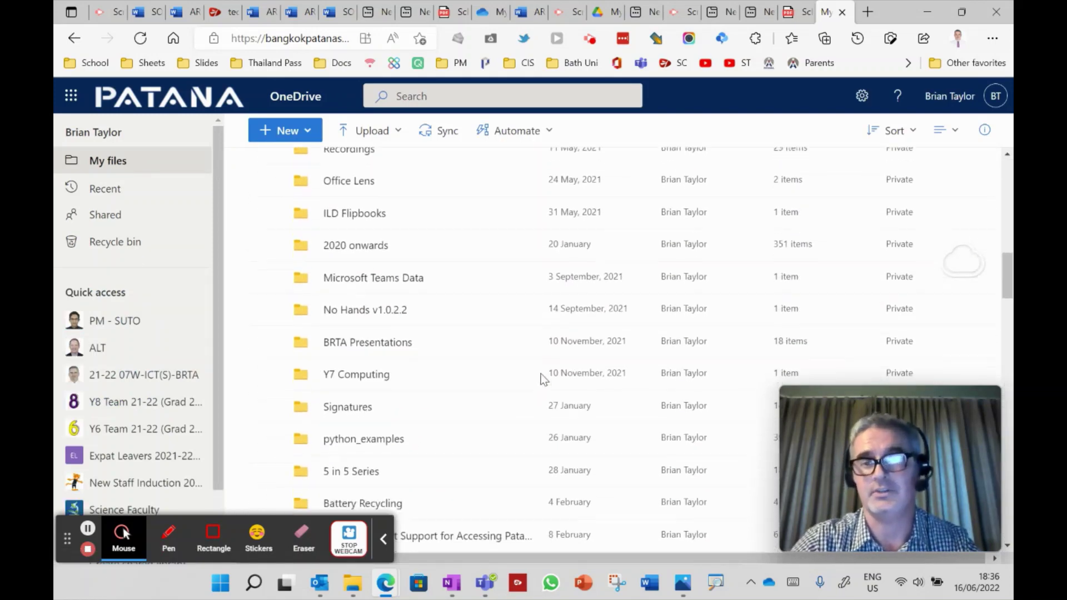
scroll(541, 373, down, 15)
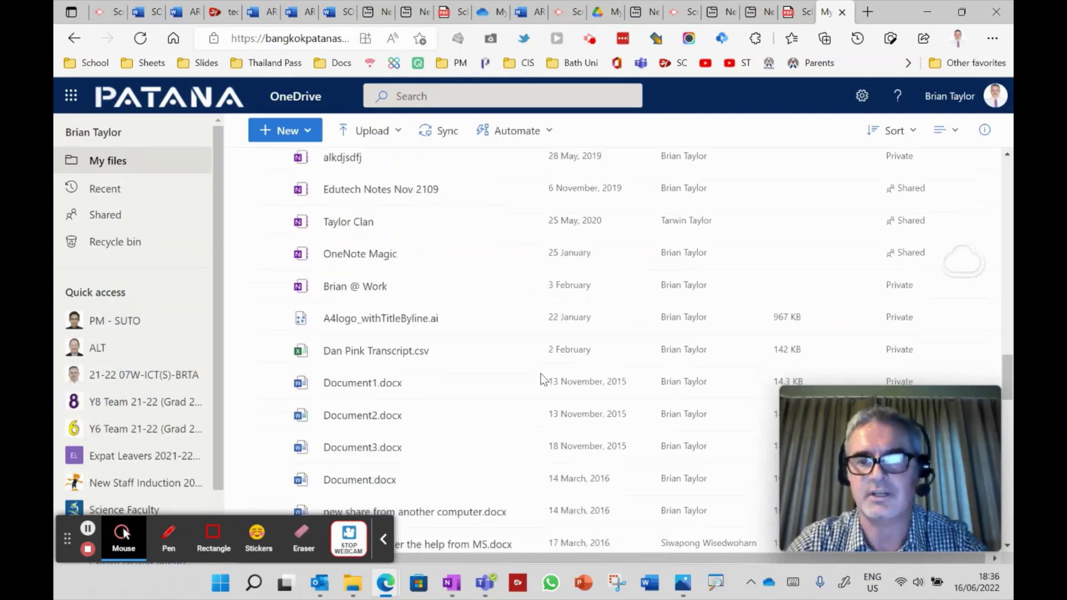
scroll(540, 374, down, 5)
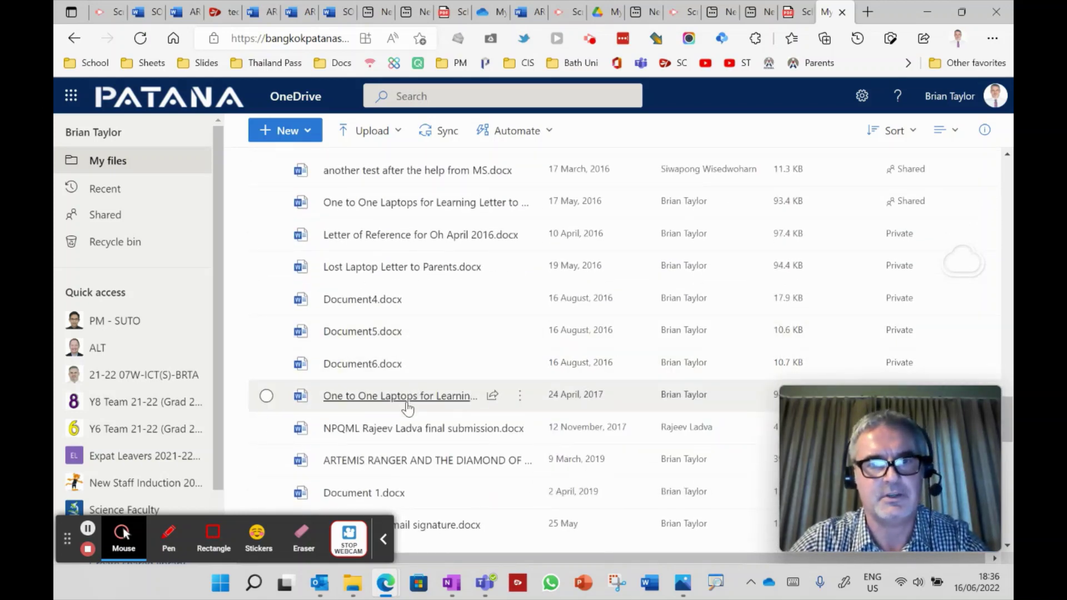
scroll(410, 399, down, 3)
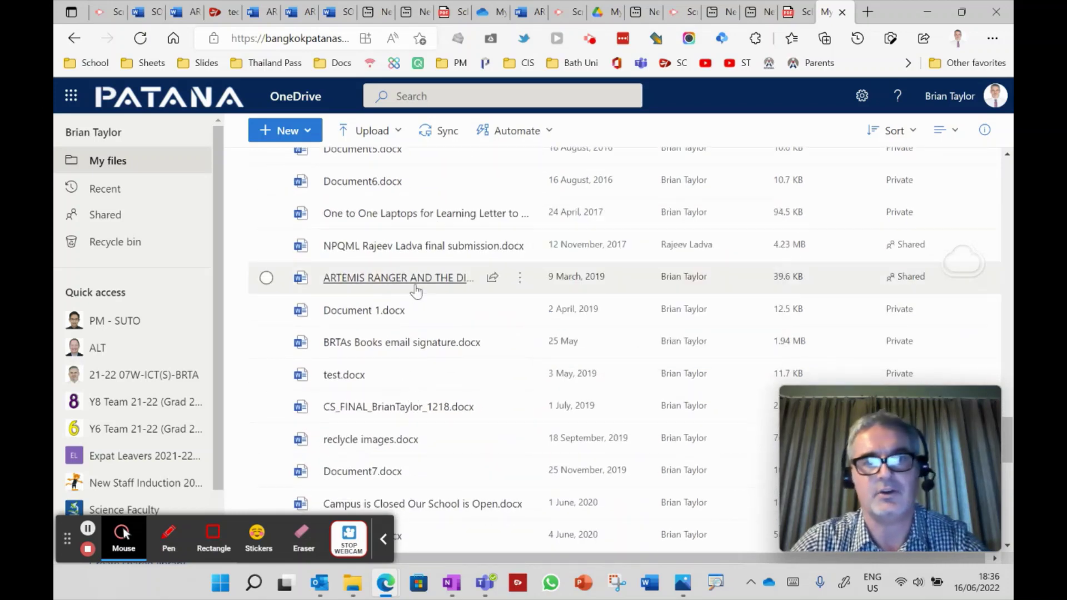
click(490, 279)
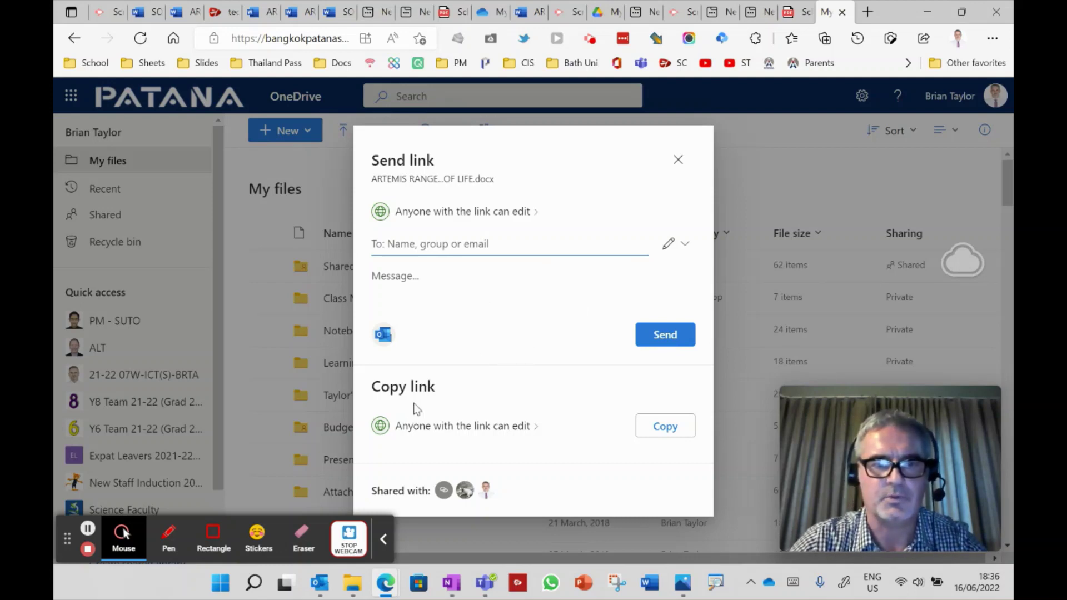
- Set the copyable link for anyone to view-only, expiring Saturday Jun 18 2022 with downloads blocked, and apply the settings
click(406, 426)
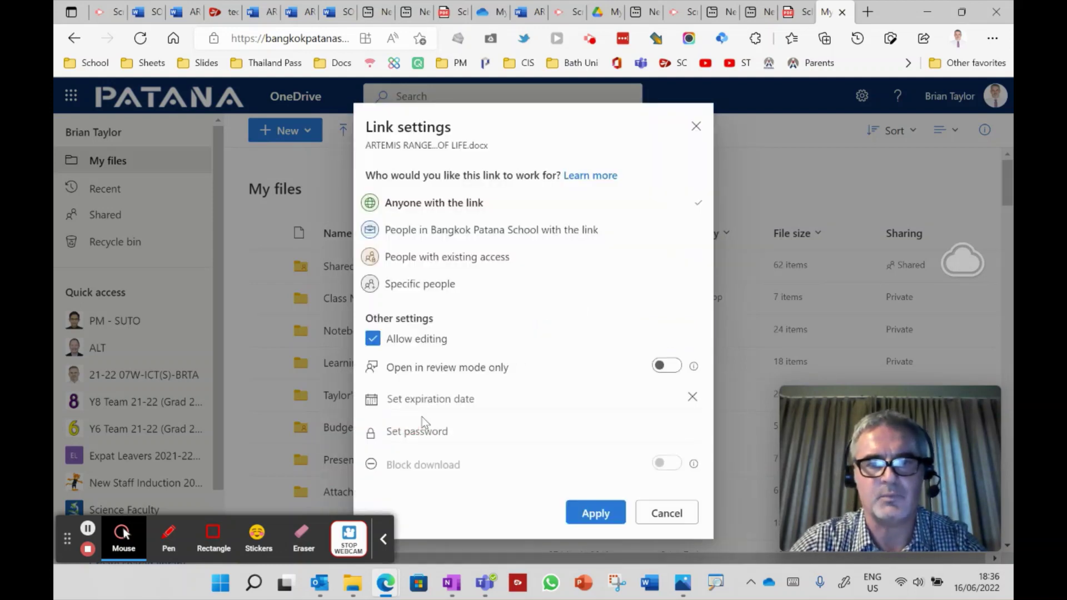
click(371, 340)
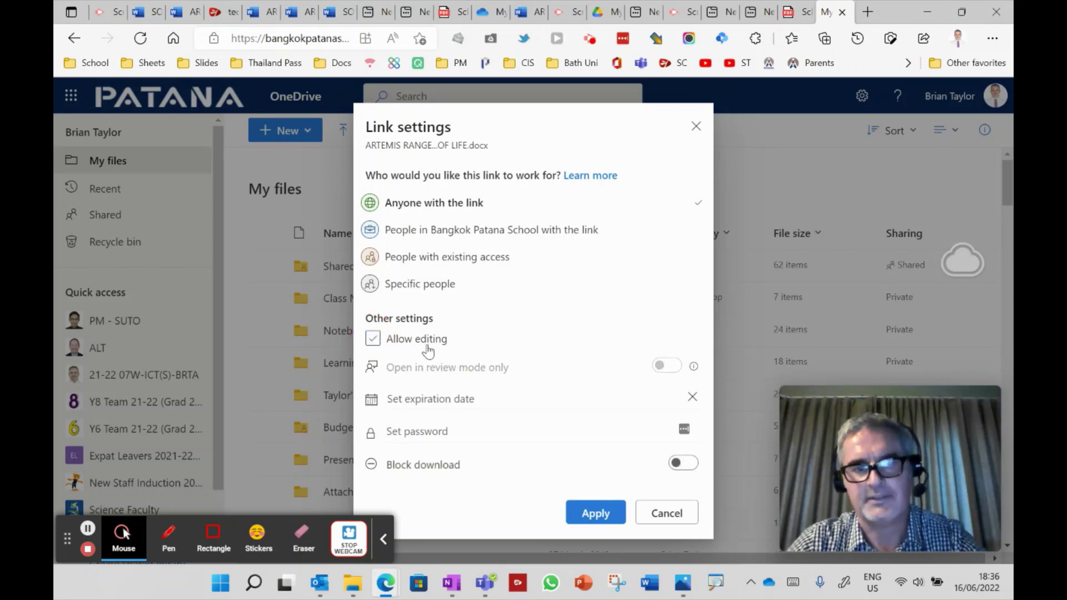
click(643, 400)
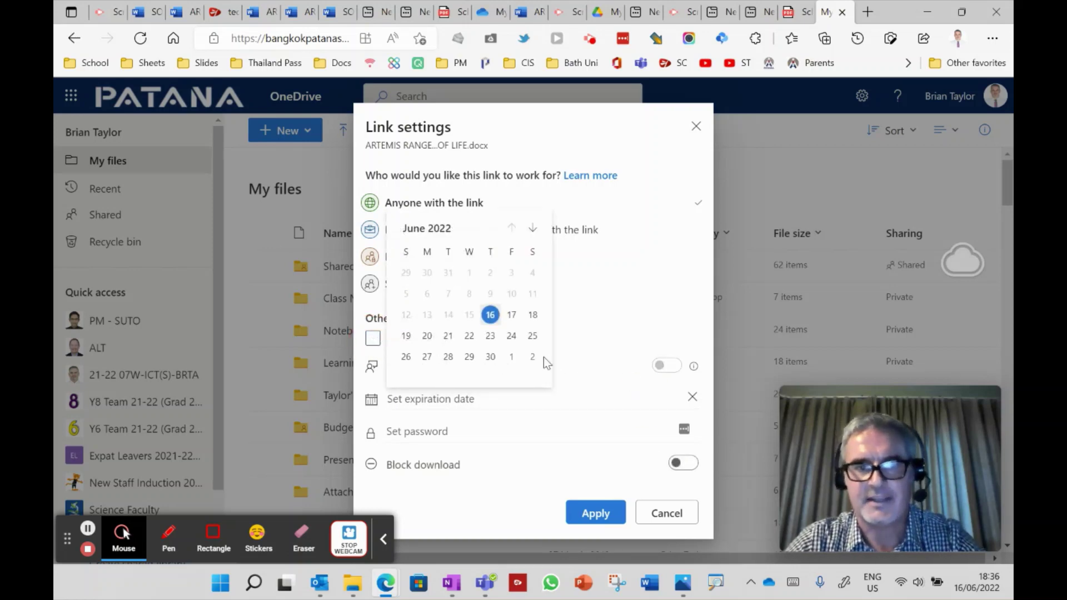
click(539, 322)
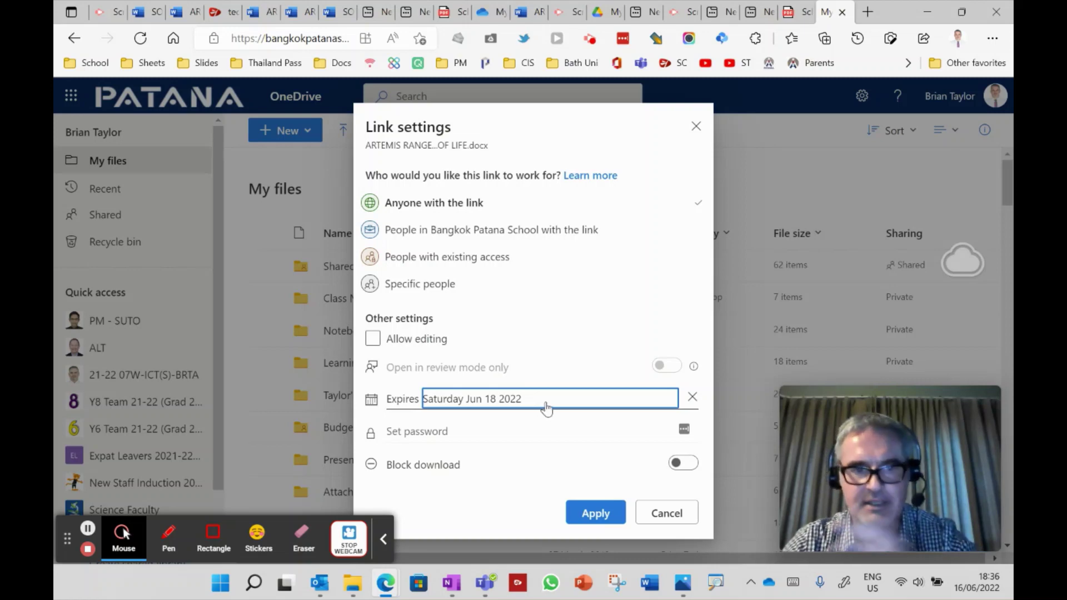
click(549, 430)
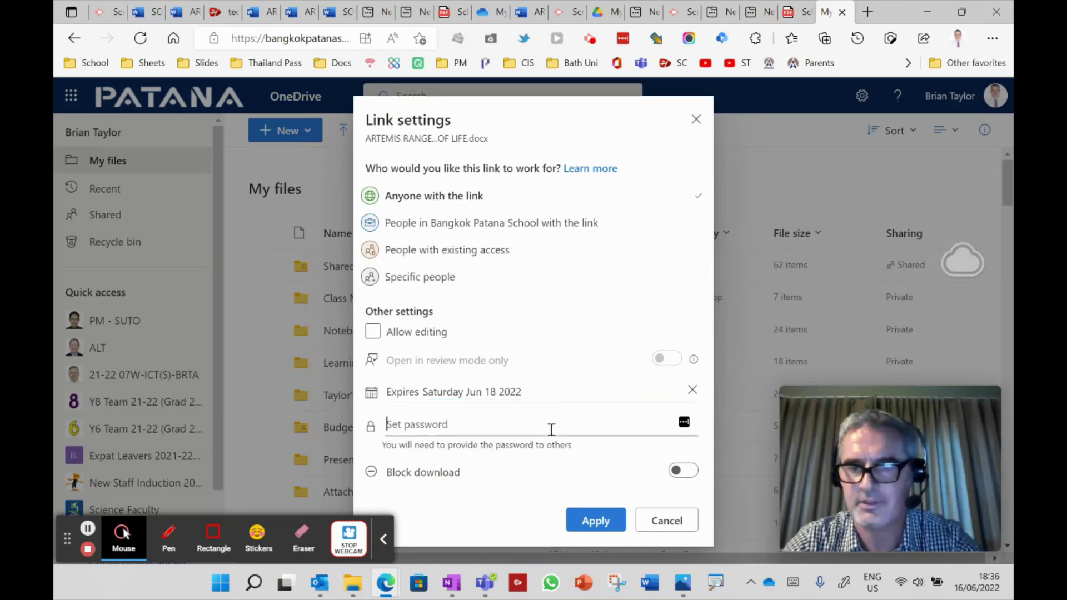
click(685, 470)
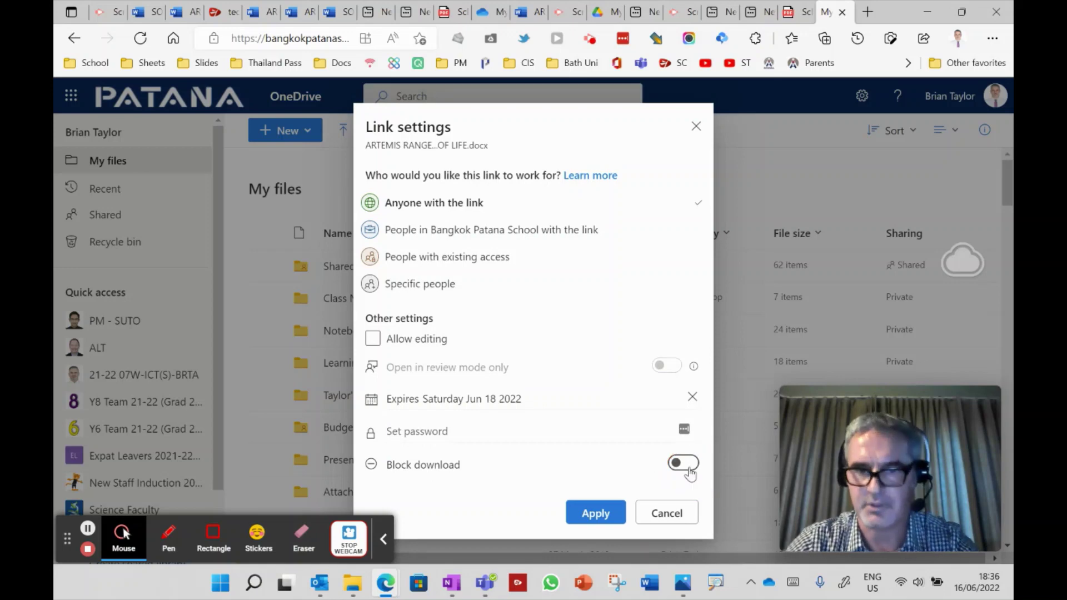
click(610, 512)
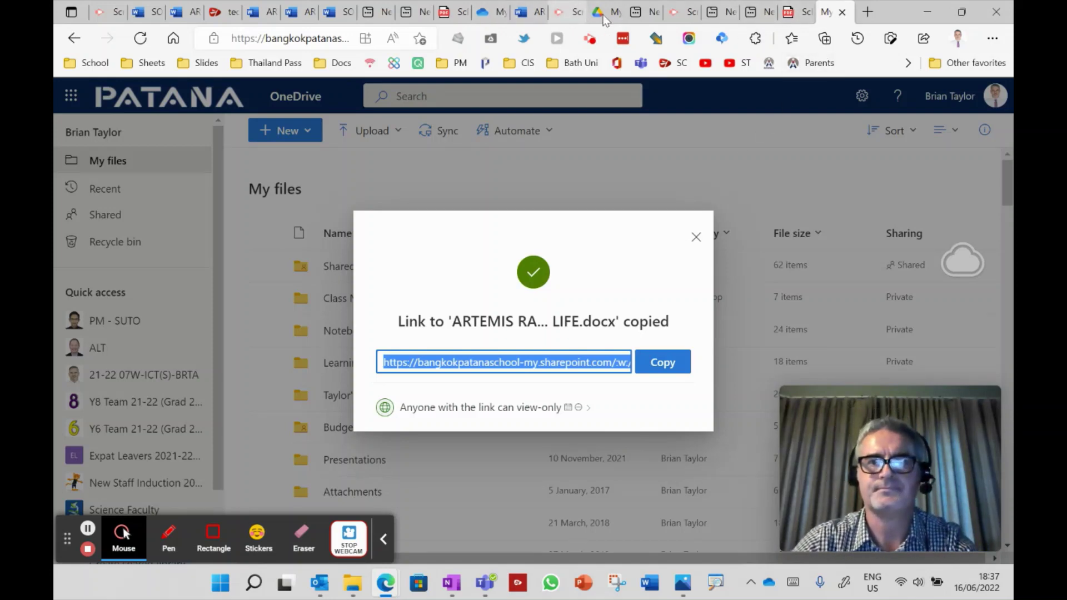
click(590, 39)
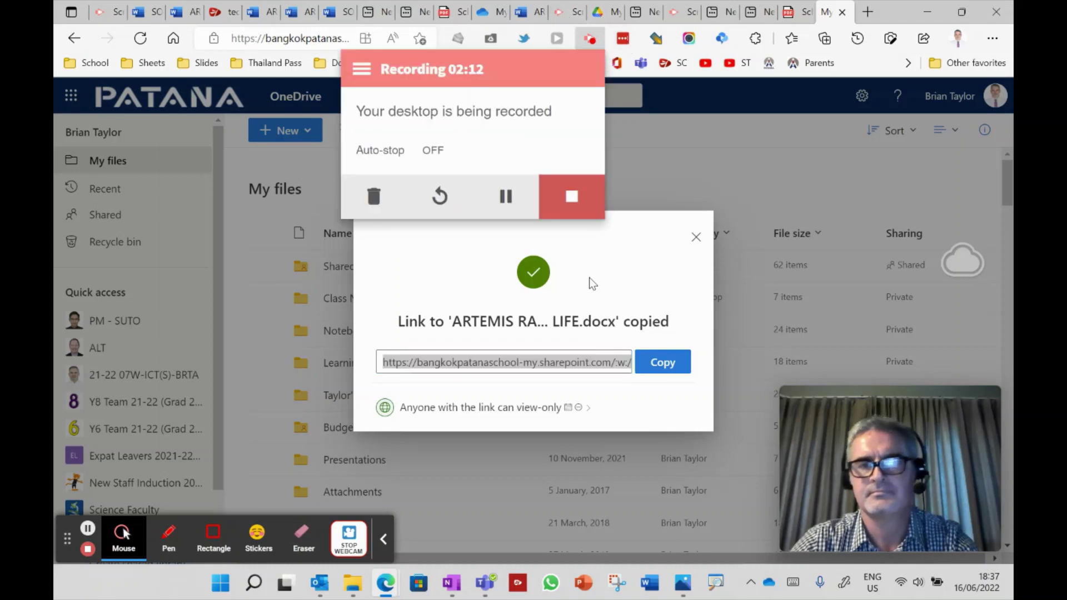
click(564, 195)
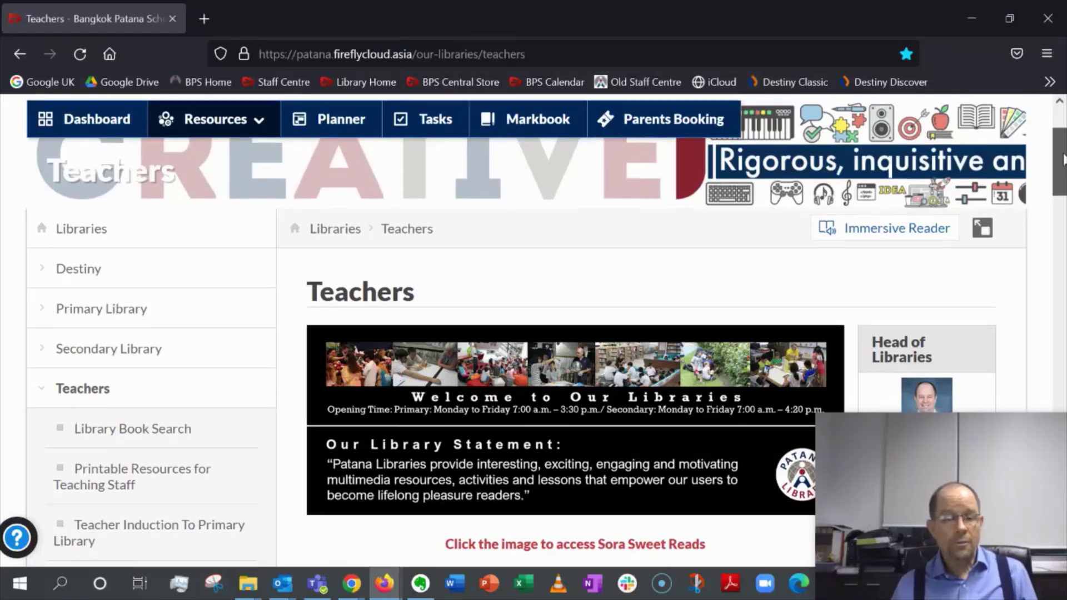
- Open Destiny Library Search from the library's Teachers page in Firefox and go to WebPath Express
scroll(1063, 159, down, 8)
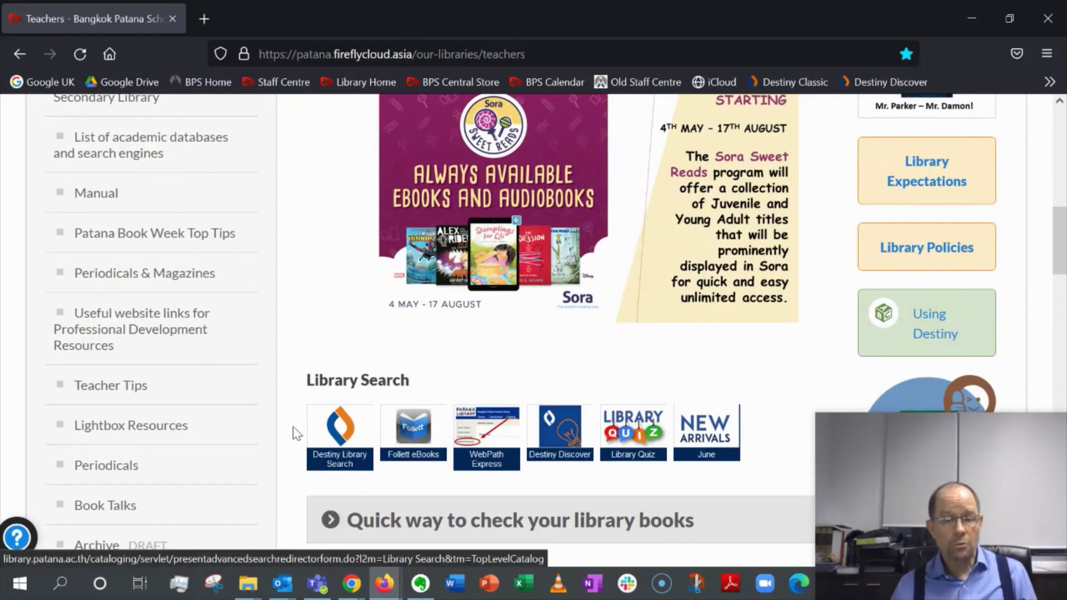
click(333, 428)
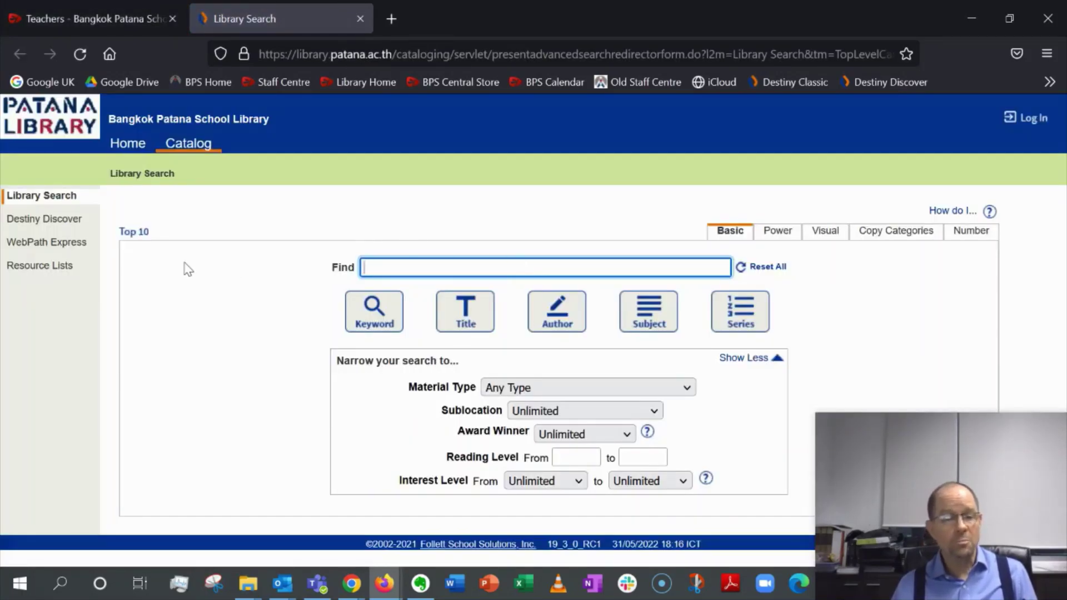
click(40, 249)
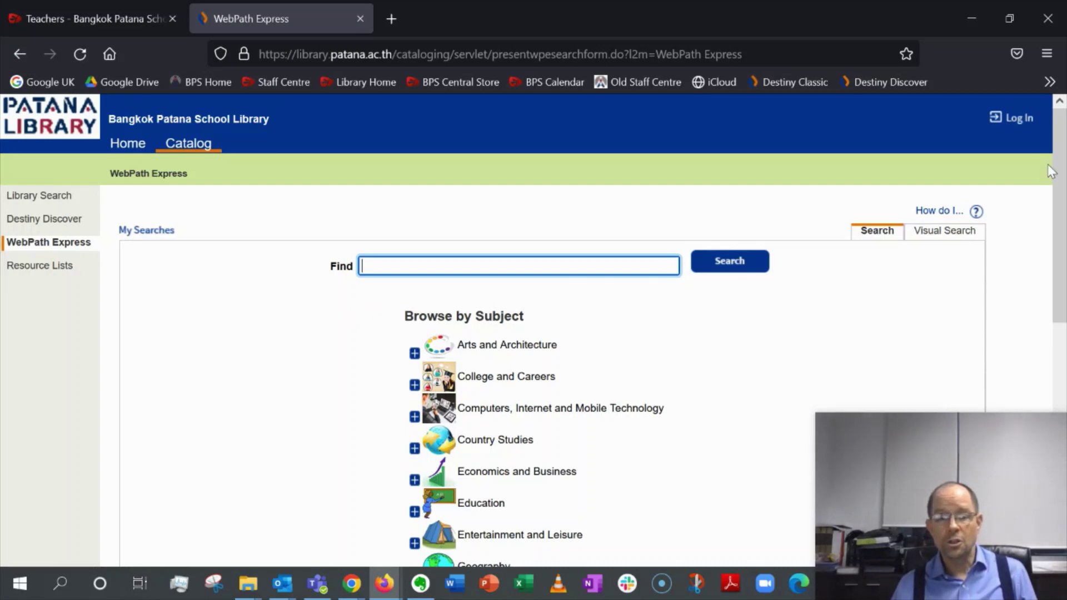
- Search WebPath Express for websites about "tiger"
drag(1050, 172, 1065, 208)
click(426, 173)
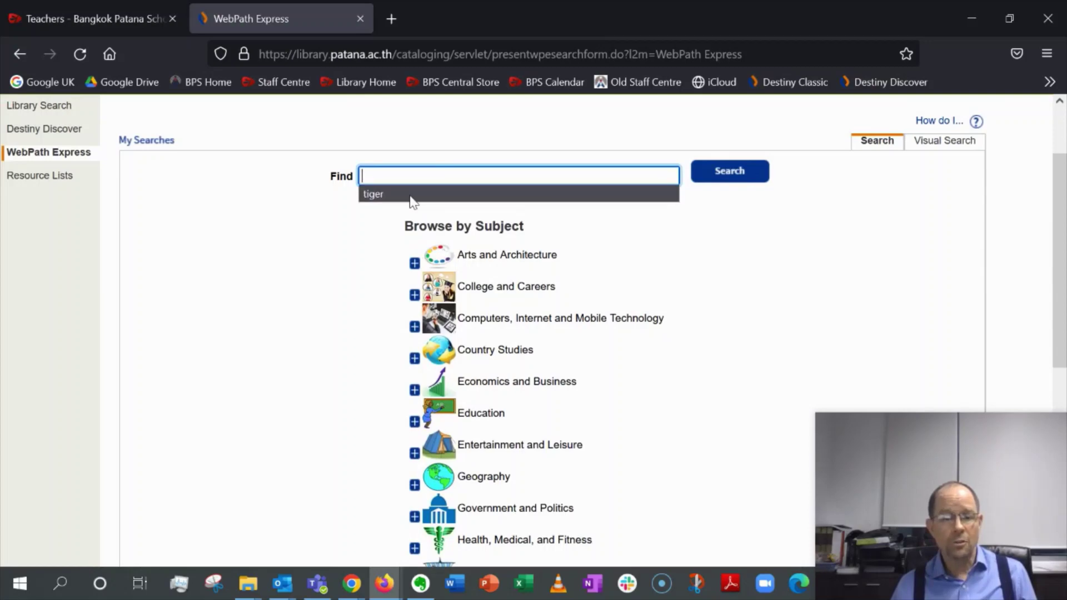
click(420, 195)
click(731, 178)
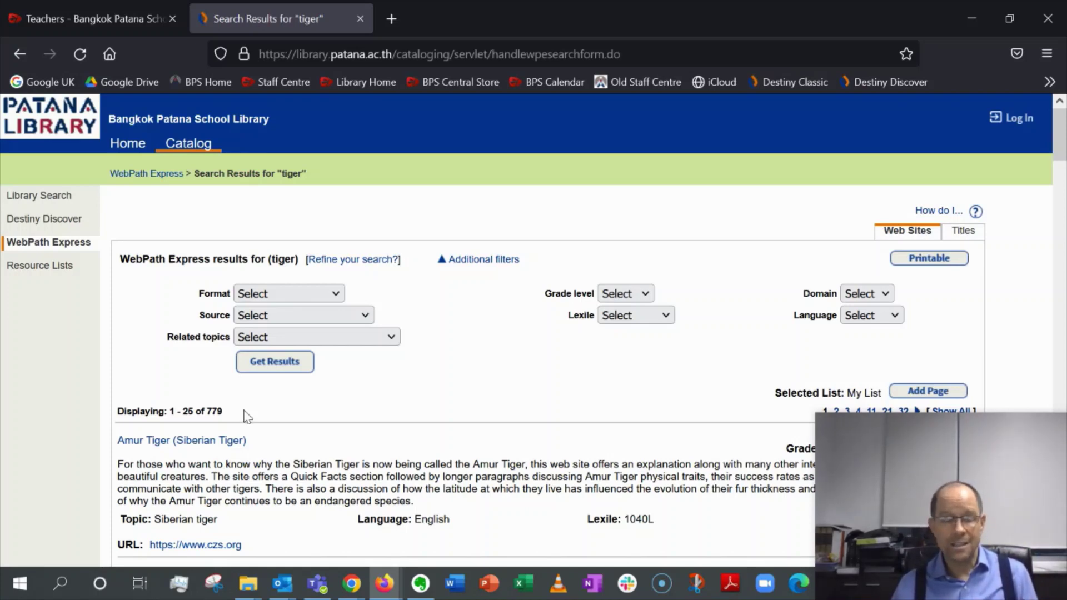
- Filter the results by related topic Siberian tiger, grade level 6-8, domain .org and language English, and look through them
click(391, 338)
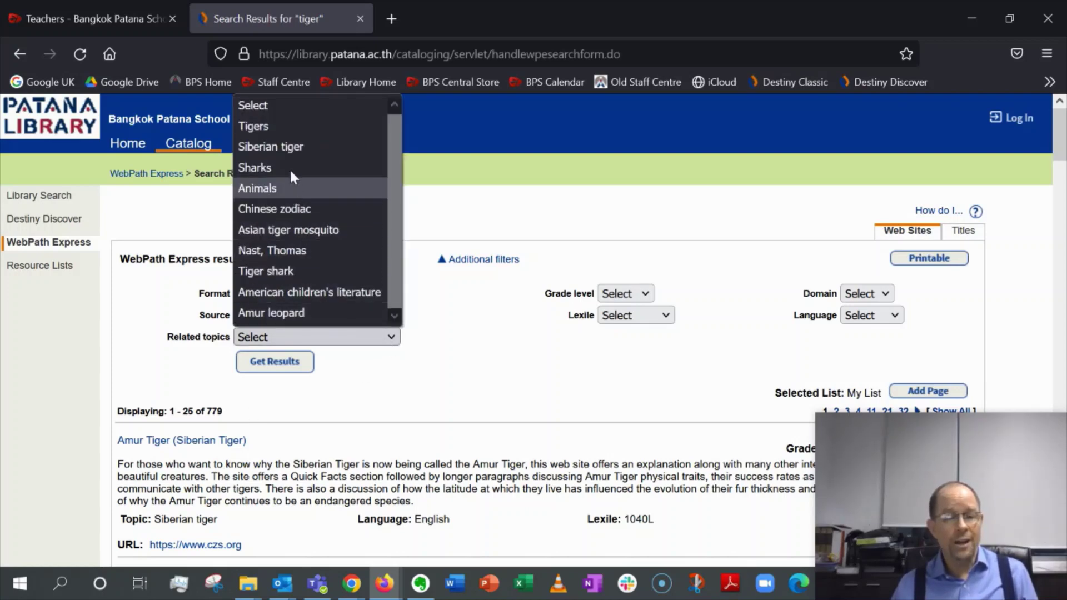
click(289, 147)
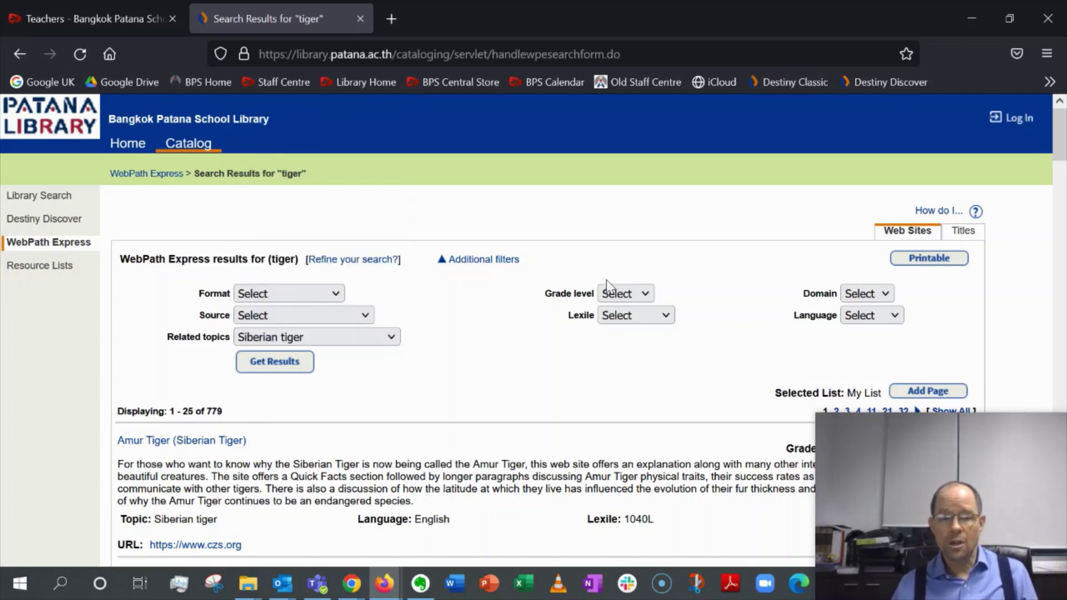
click(644, 293)
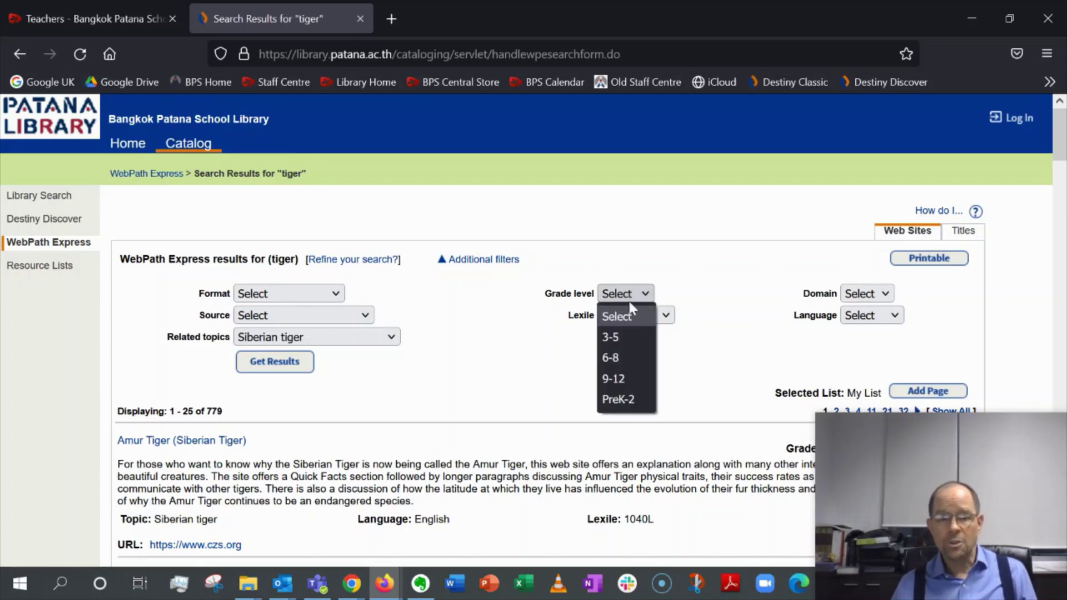
click(612, 359)
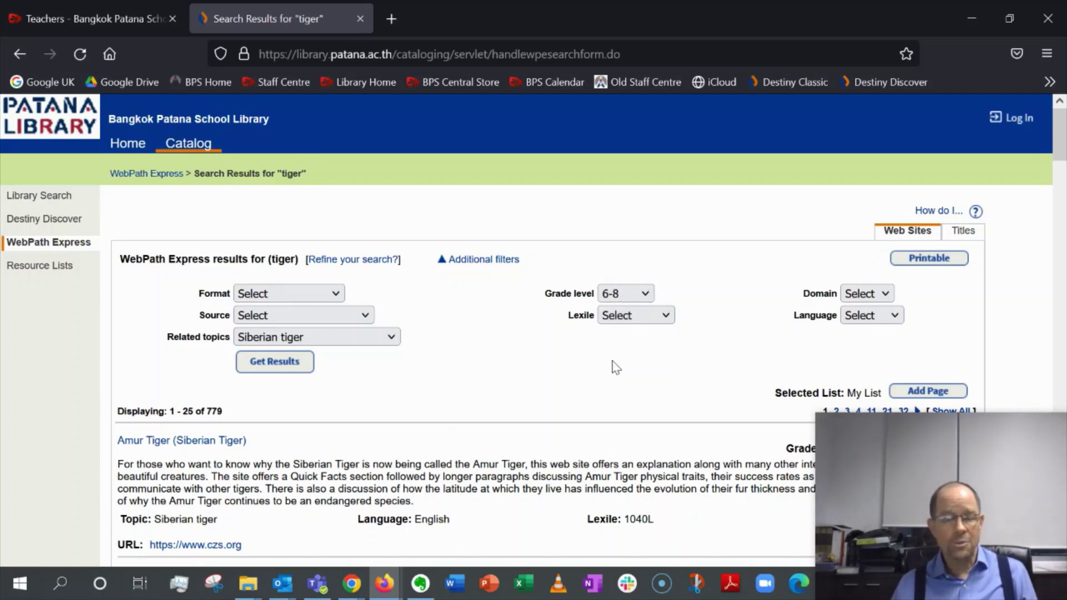
click(856, 295)
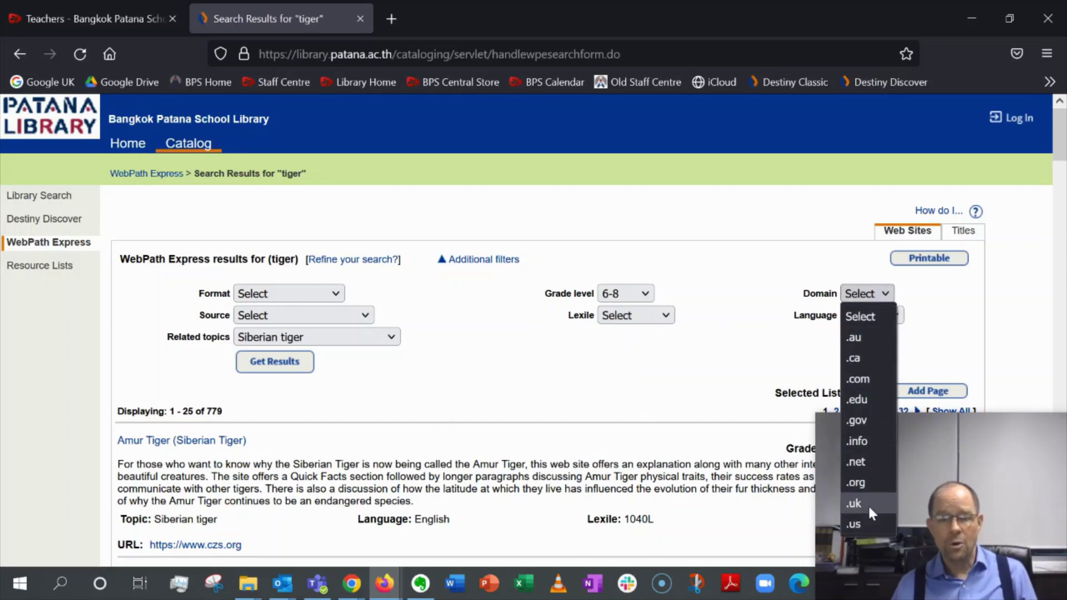
click(860, 483)
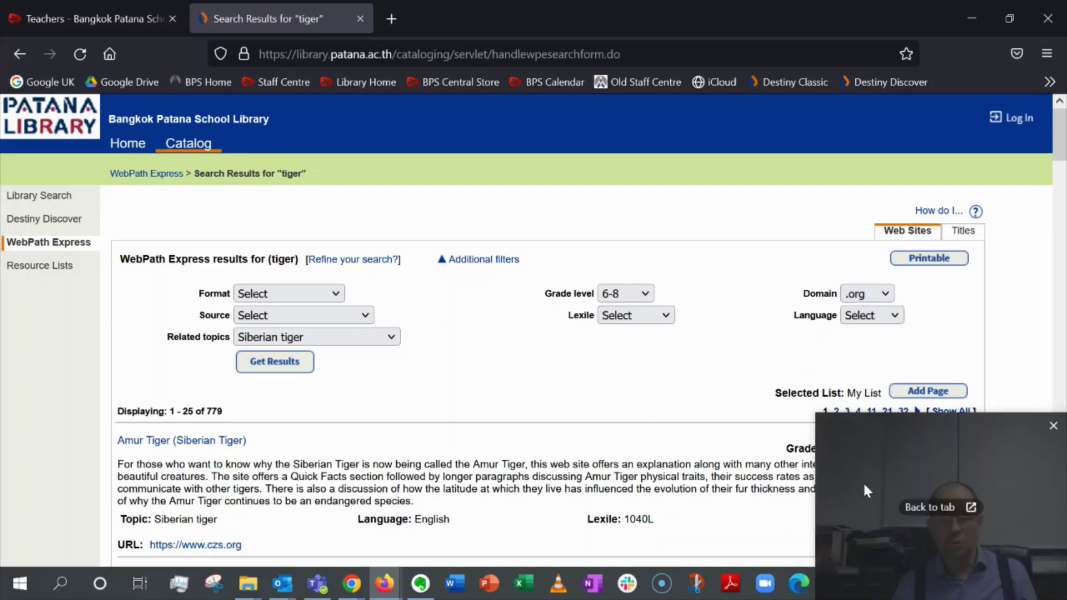
click(882, 315)
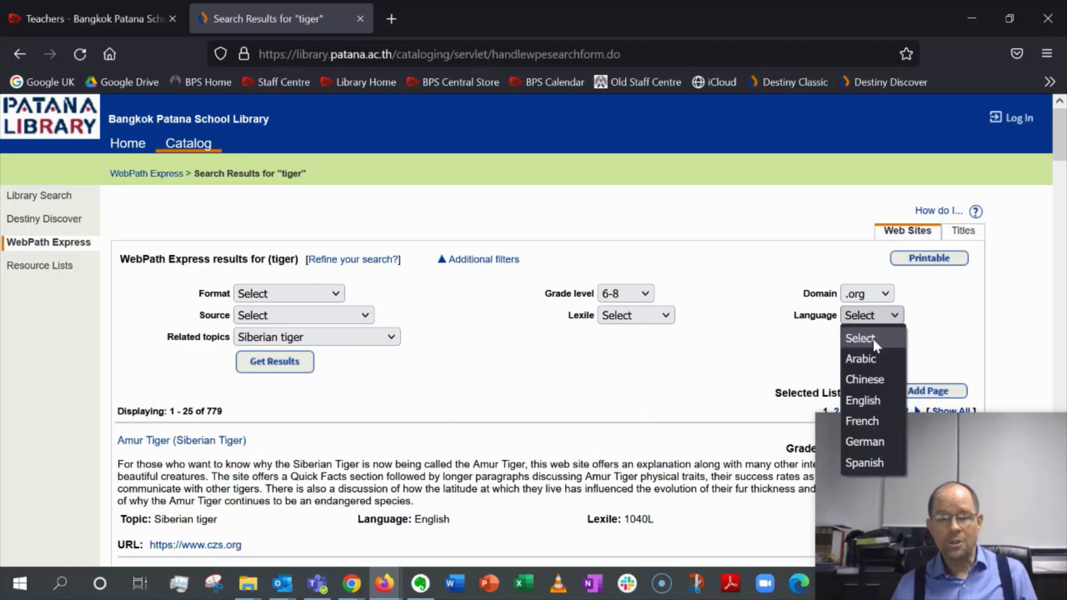
click(872, 400)
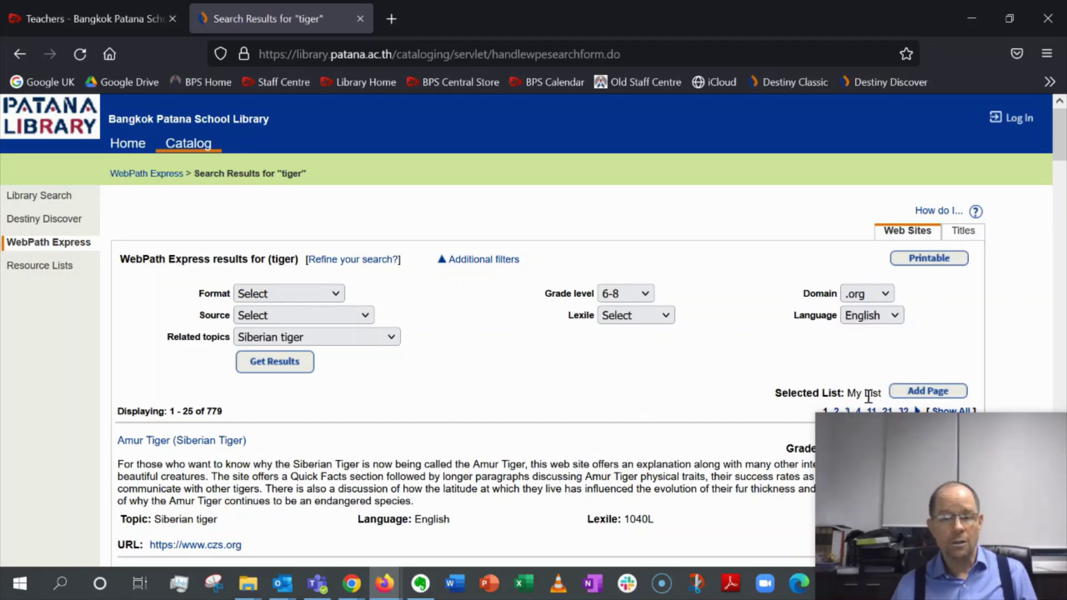
click(267, 366)
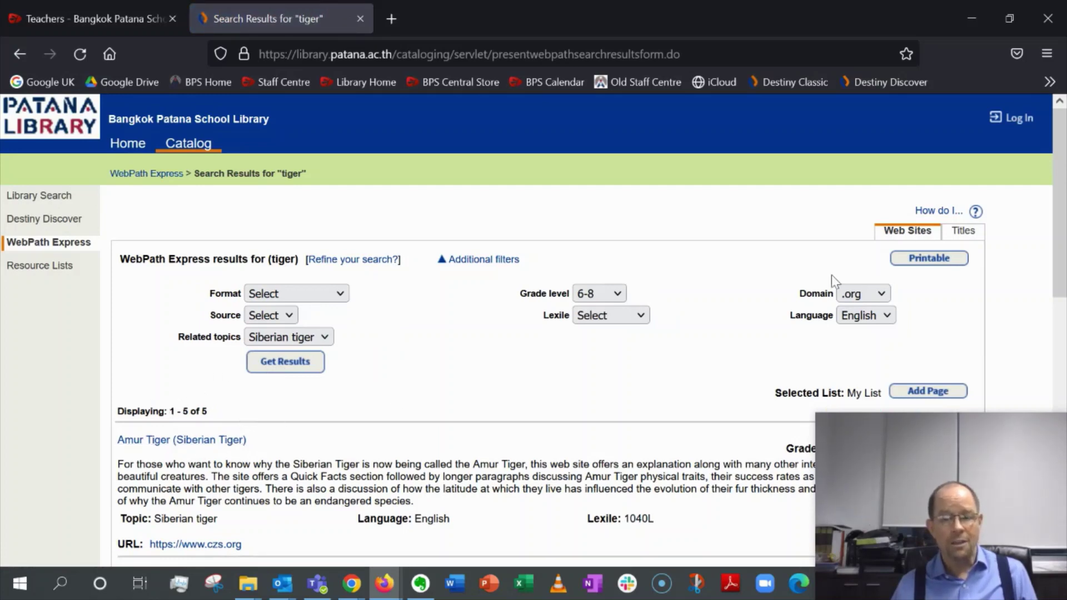
drag(1056, 133, 1055, 300)
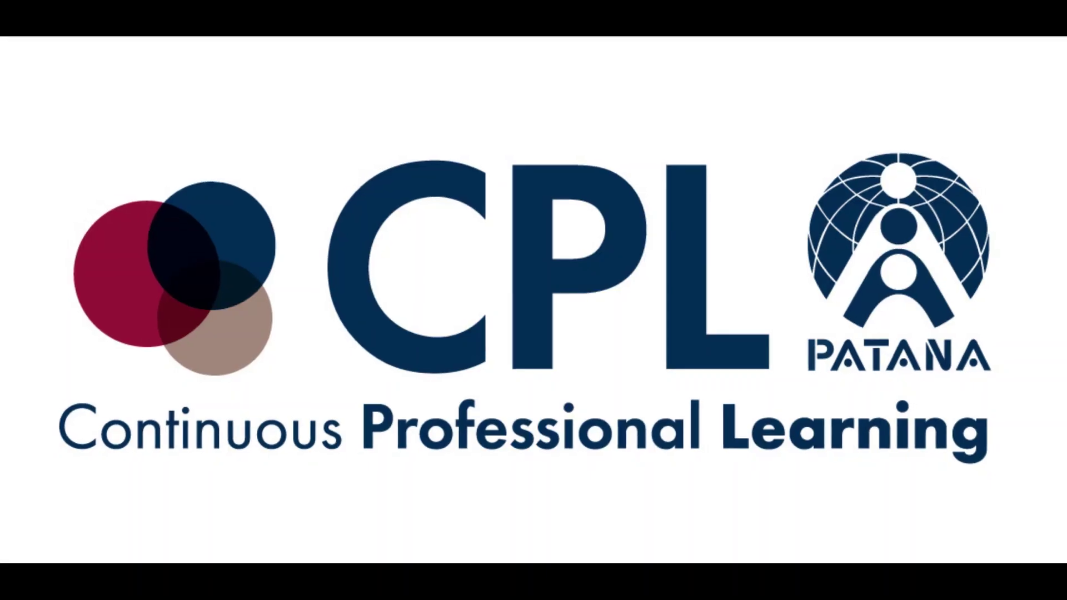